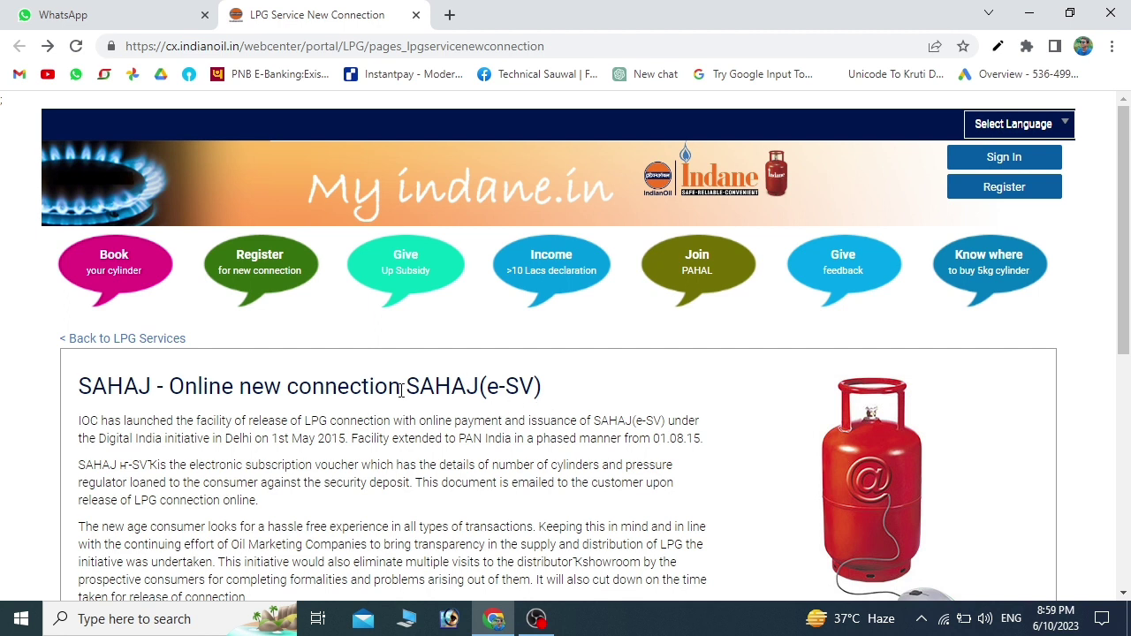
- Follow the SAHAJ page's 'New Connection' link under 'Register for a online'
scroll(491, 419, down, 1)
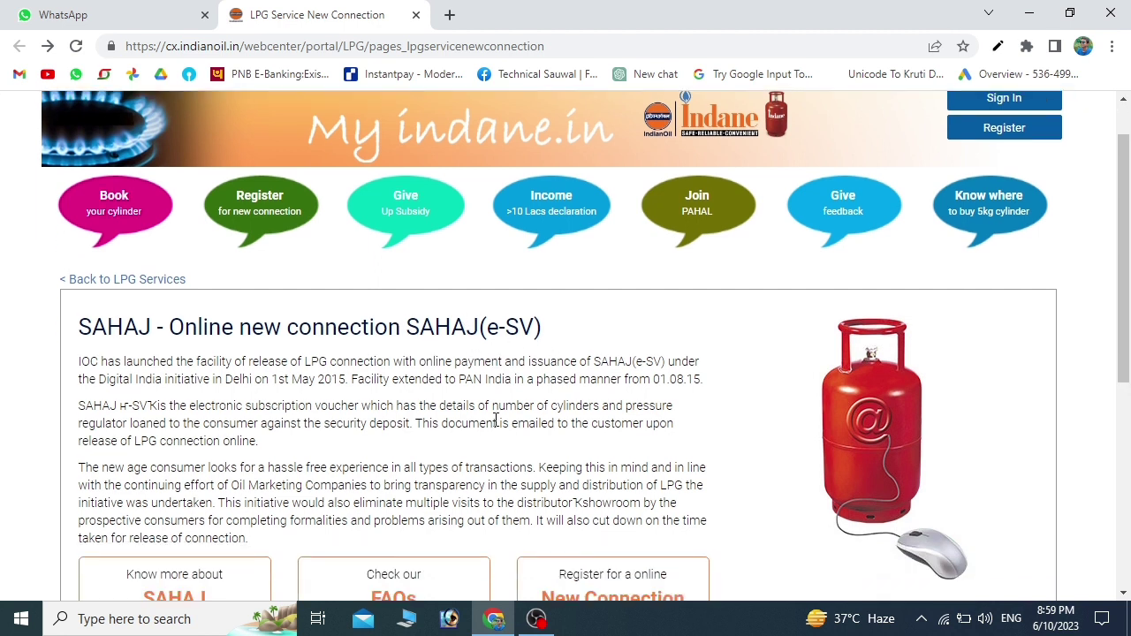
click(622, 540)
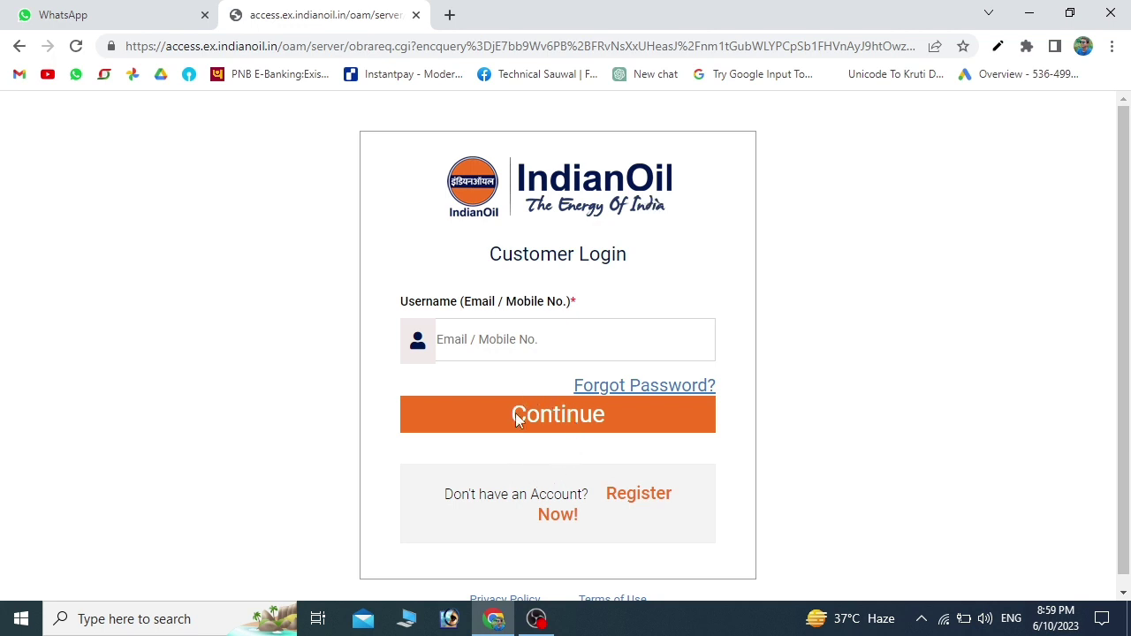
- Start a new customer registration, pass the reCAPTCHA check and proceed to OTP verification
click(634, 503)
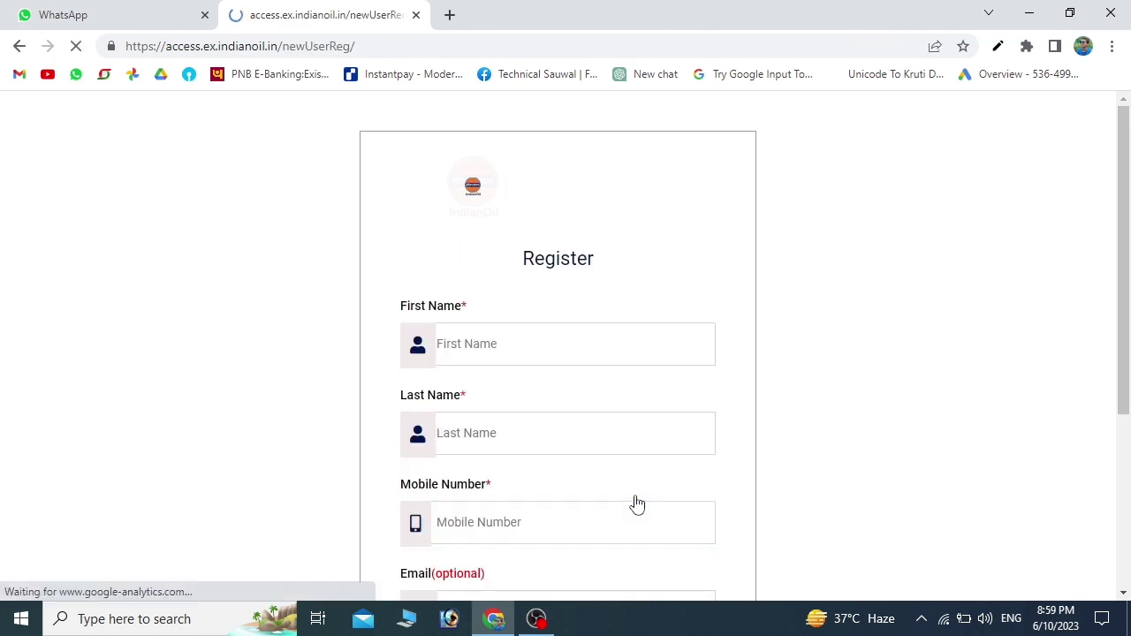
scroll(583, 456, down, 1)
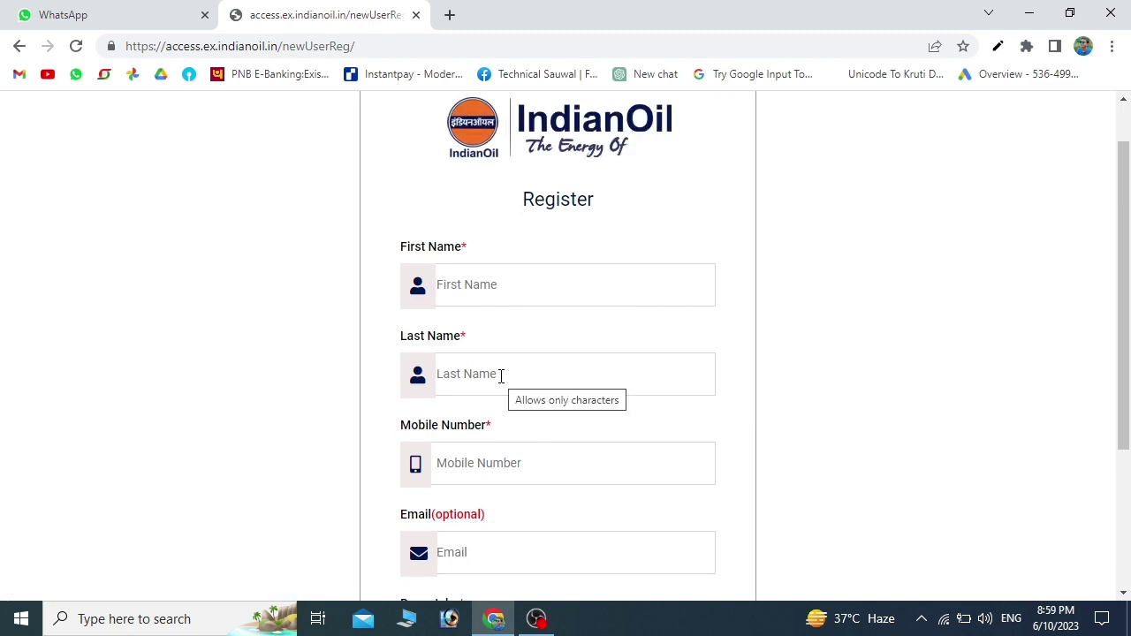
scroll(500, 377, down, 1)
scroll(488, 405, down, 2)
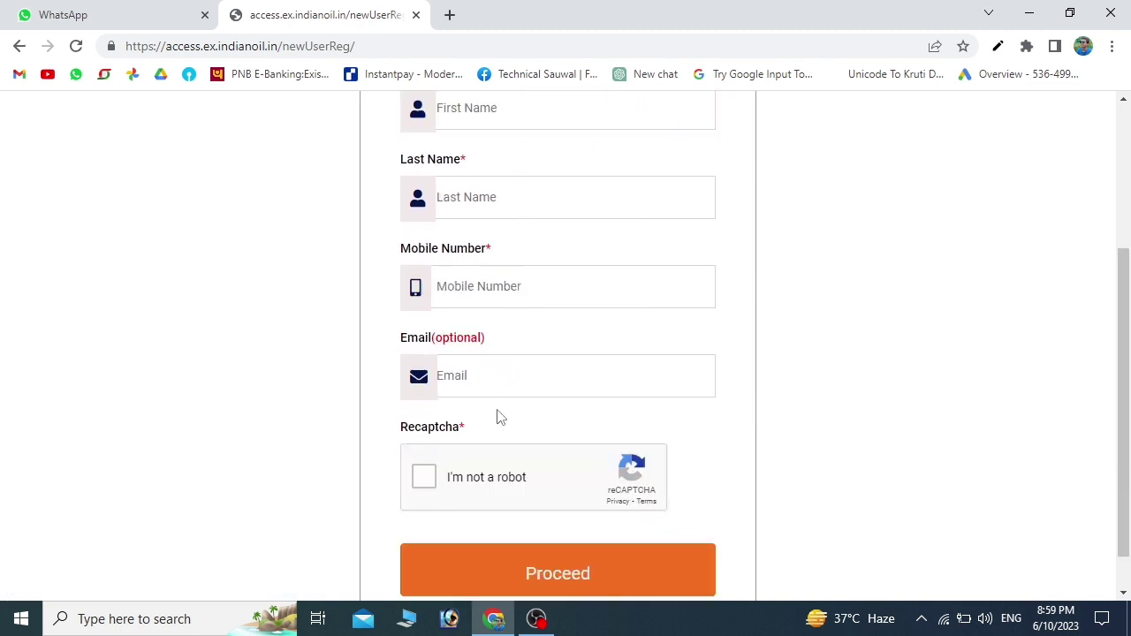
scroll(508, 389, down, 1)
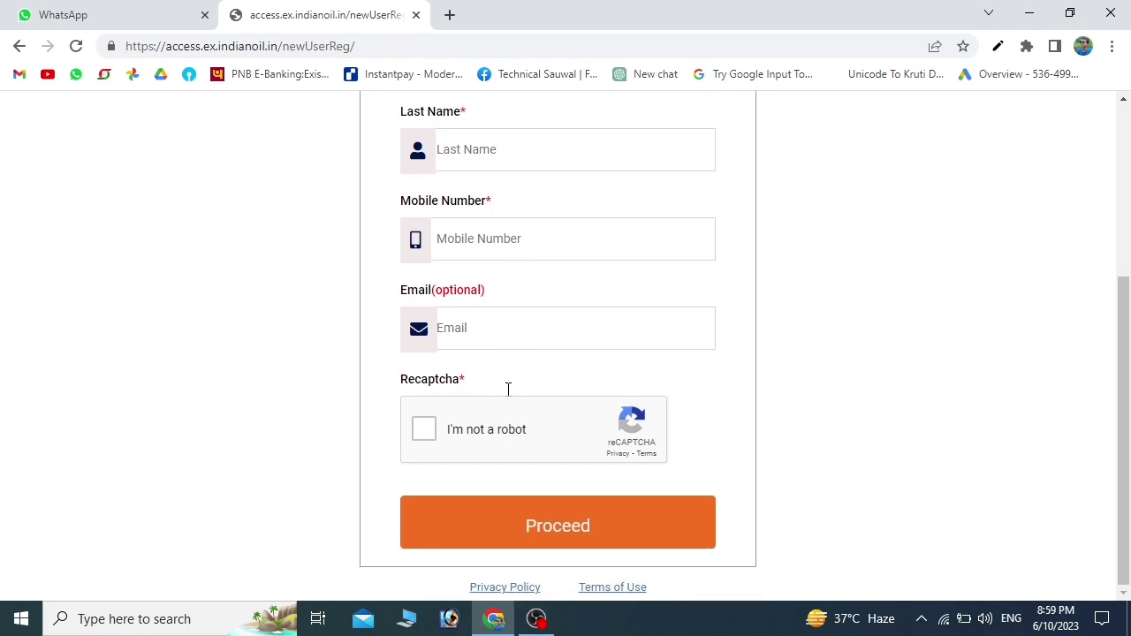
click(431, 437)
click(549, 525)
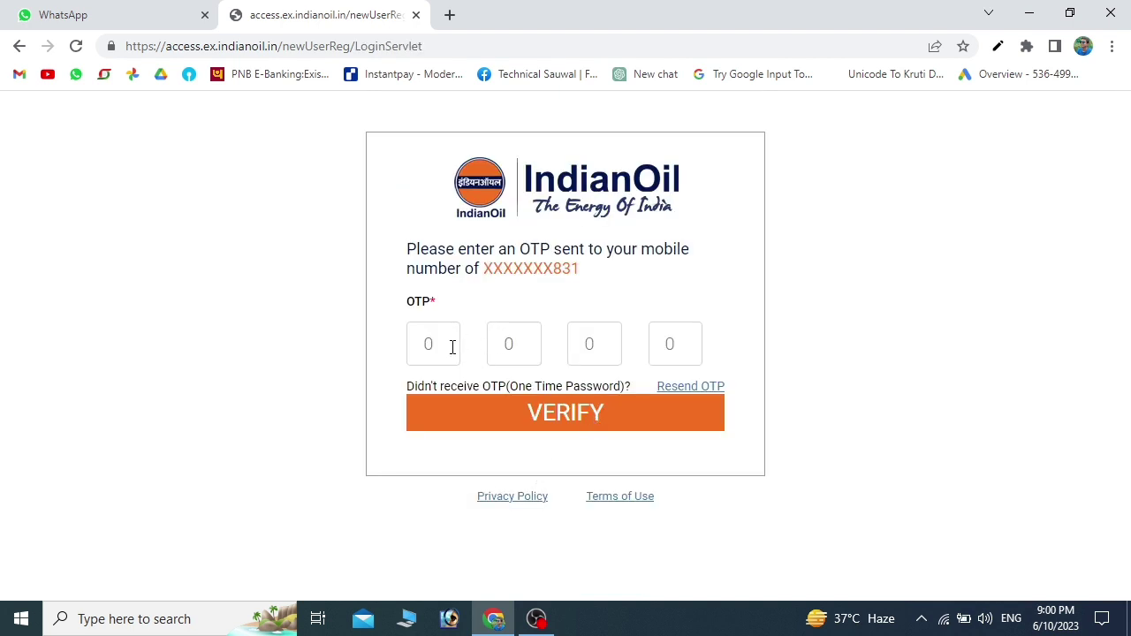
- Verify the mobile OTP, set the new account password, and return to customer login
click(547, 422)
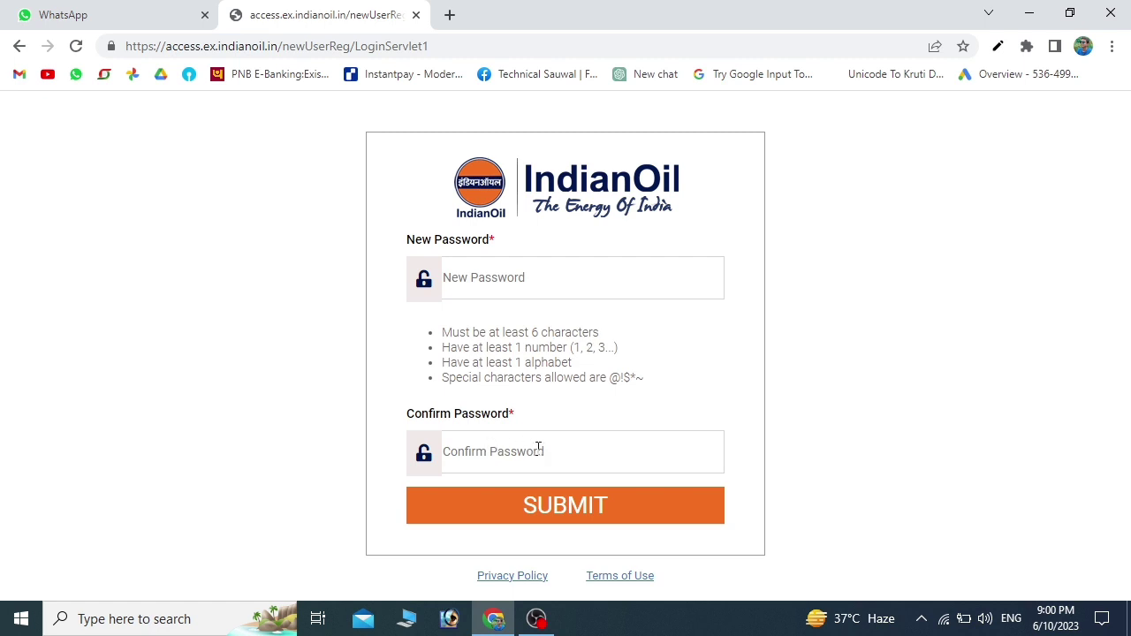
click(548, 511)
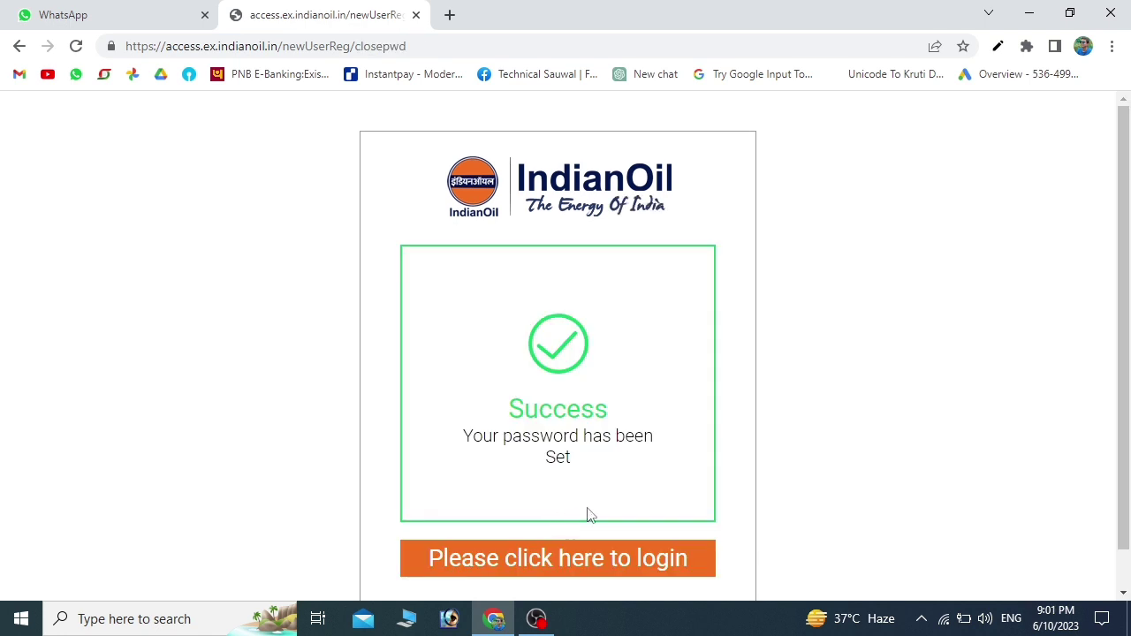
scroll(545, 479, down, 1)
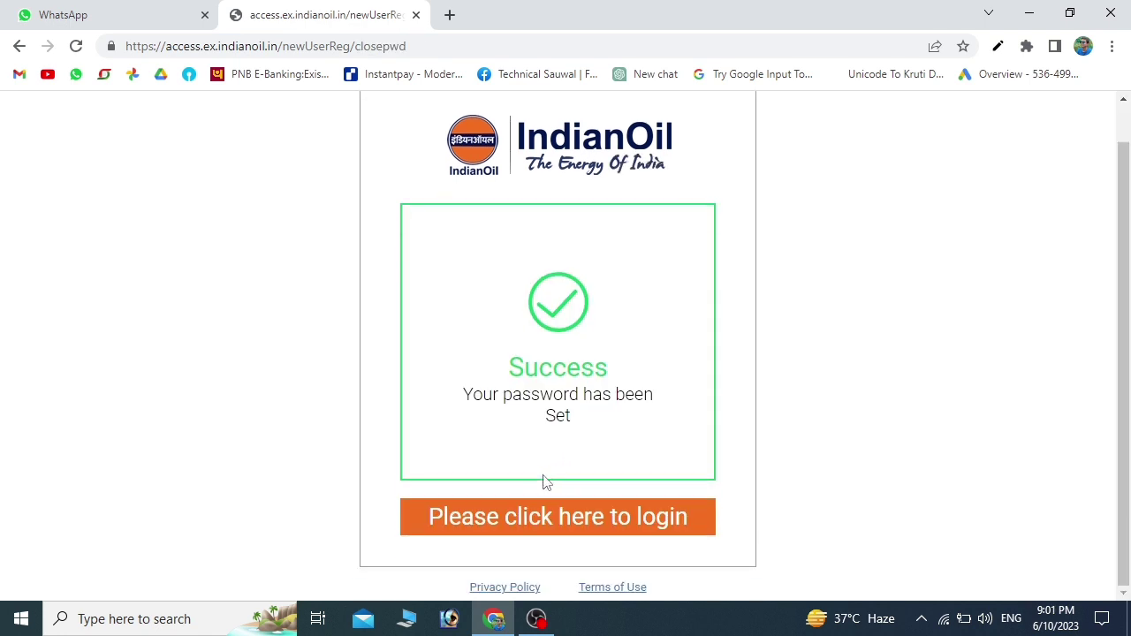
click(621, 527)
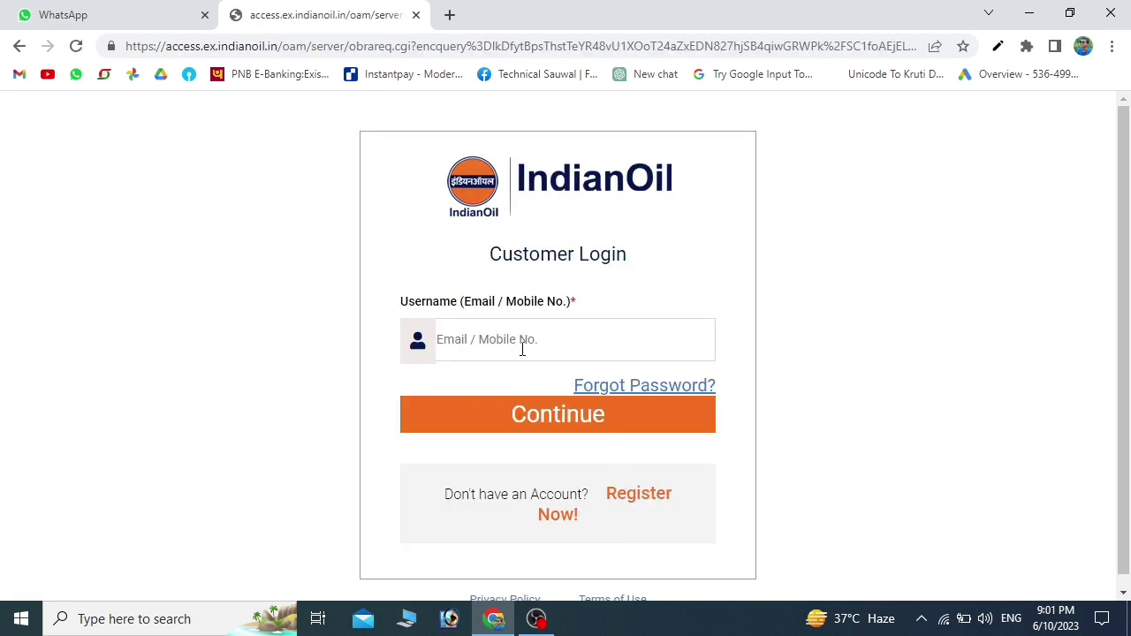
- Log in with the registered mobile number and password, then review Customer Home's options
click(543, 416)
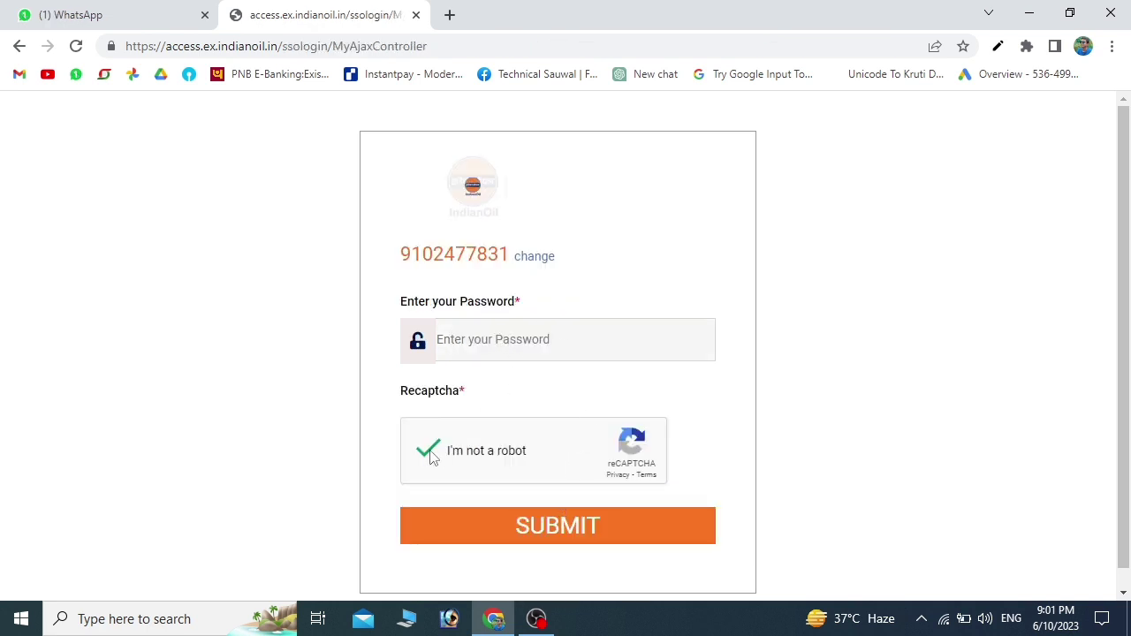
click(533, 526)
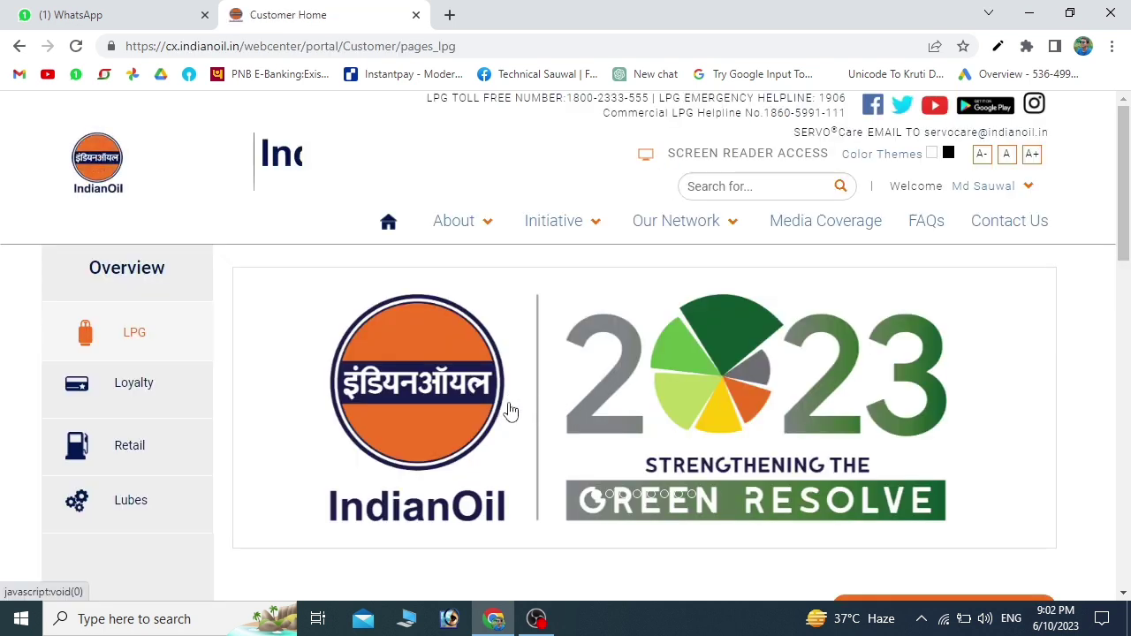
scroll(500, 416, down, 2)
scroll(500, 417, down, 2)
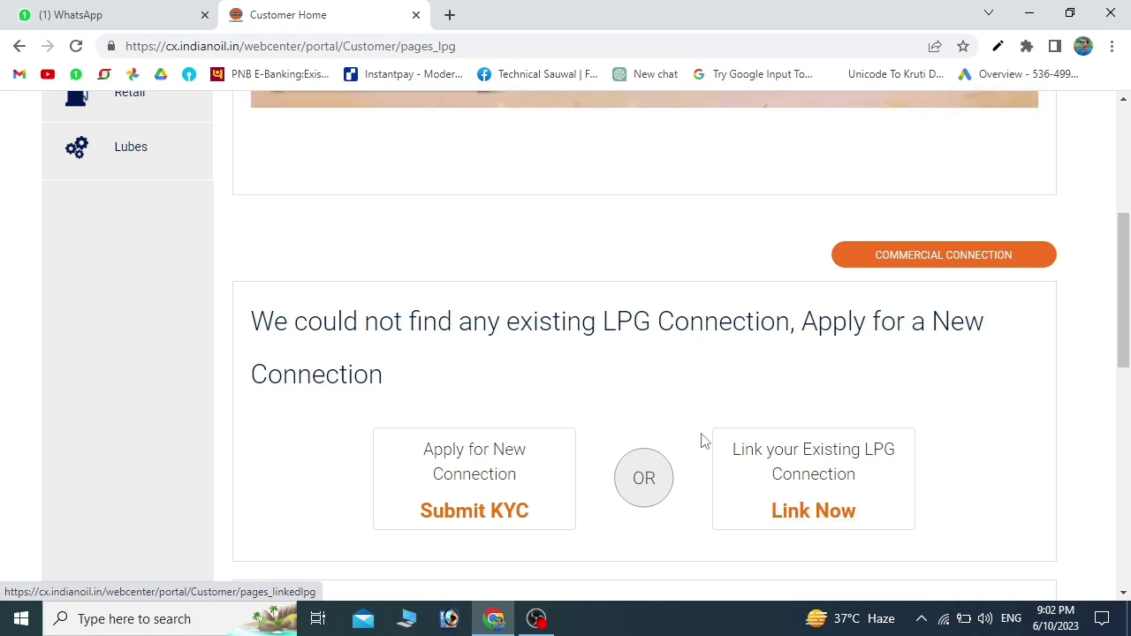
scroll(701, 439, down, 1)
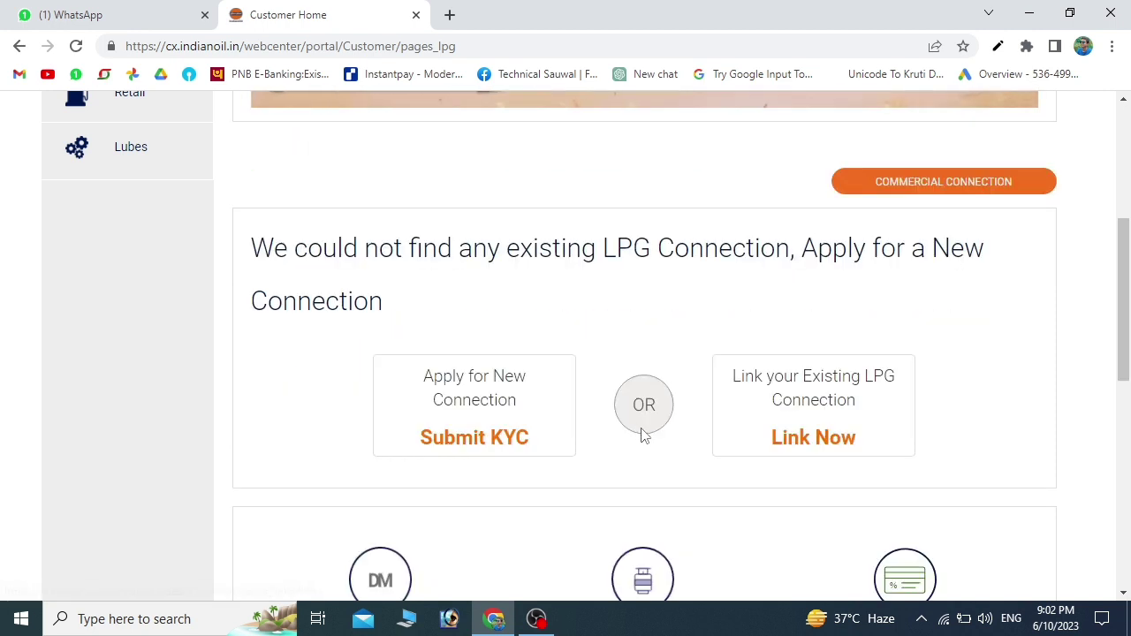
- Start Submit KYC and submit General Scheme with the manual KYC option
click(460, 442)
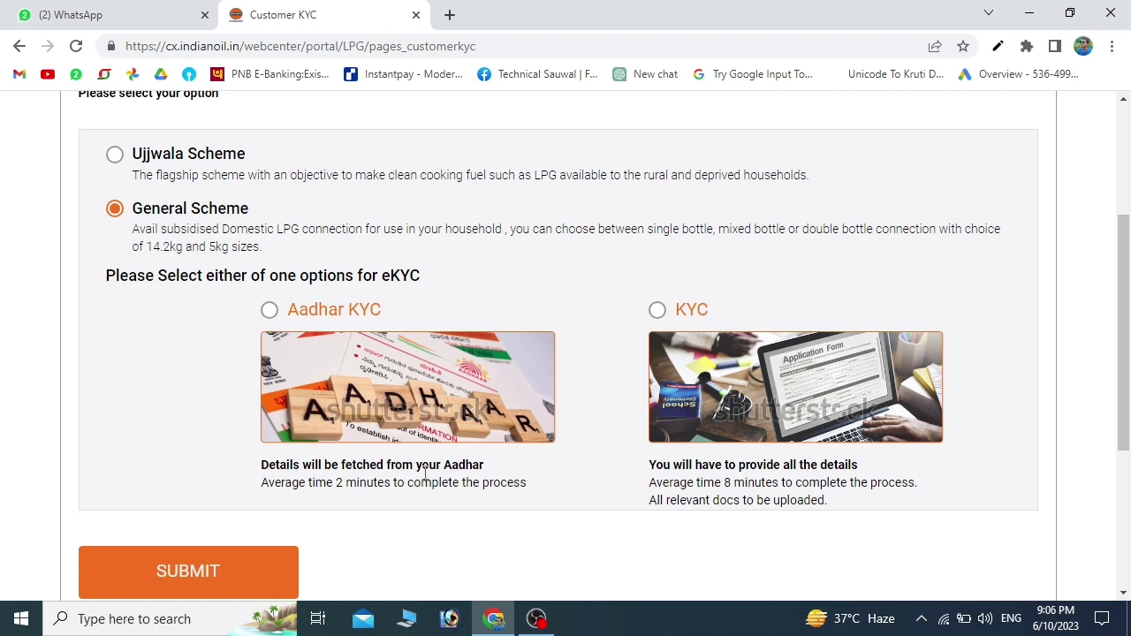
scroll(425, 473, down, 1)
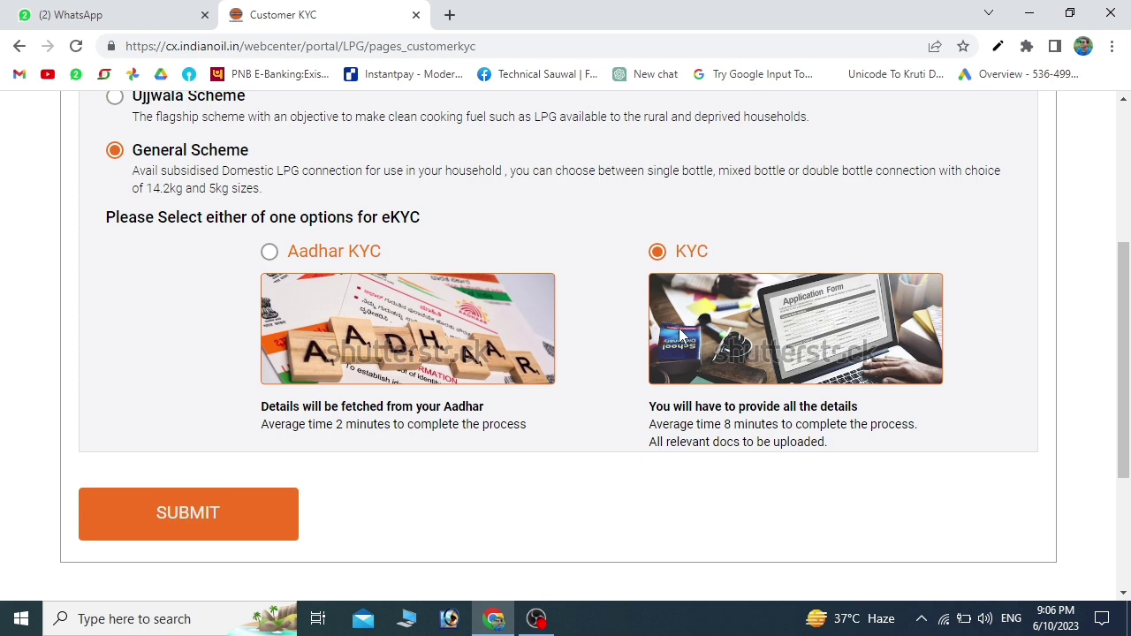
click(237, 503)
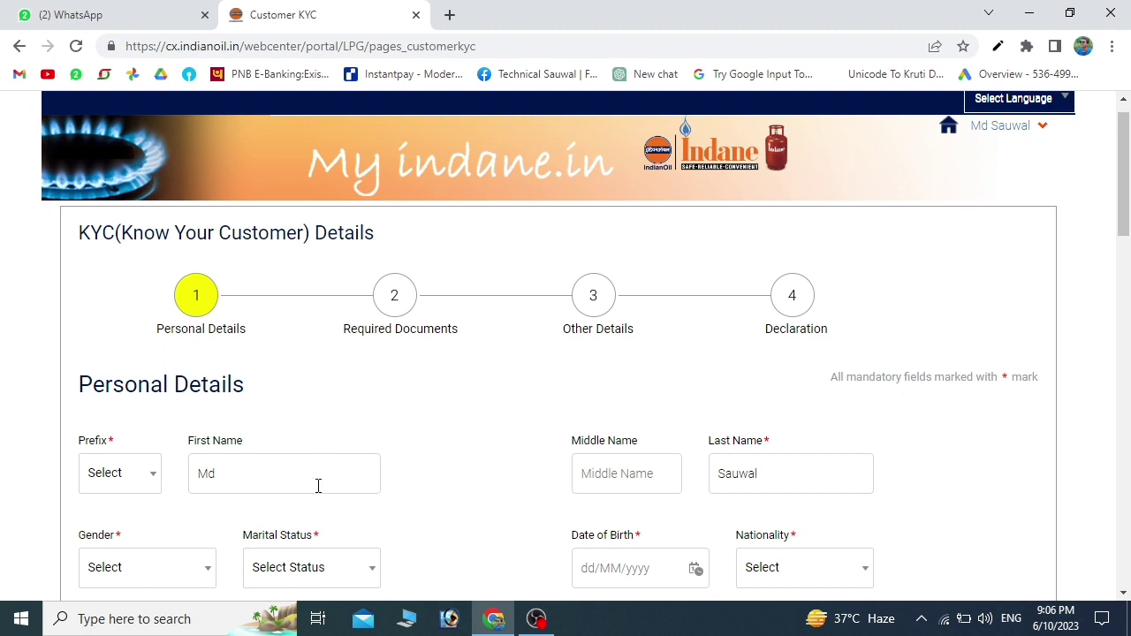
- Set the prefix to Mr., gender to Male and marital status to Single
scroll(318, 485, down, 1)
click(139, 417)
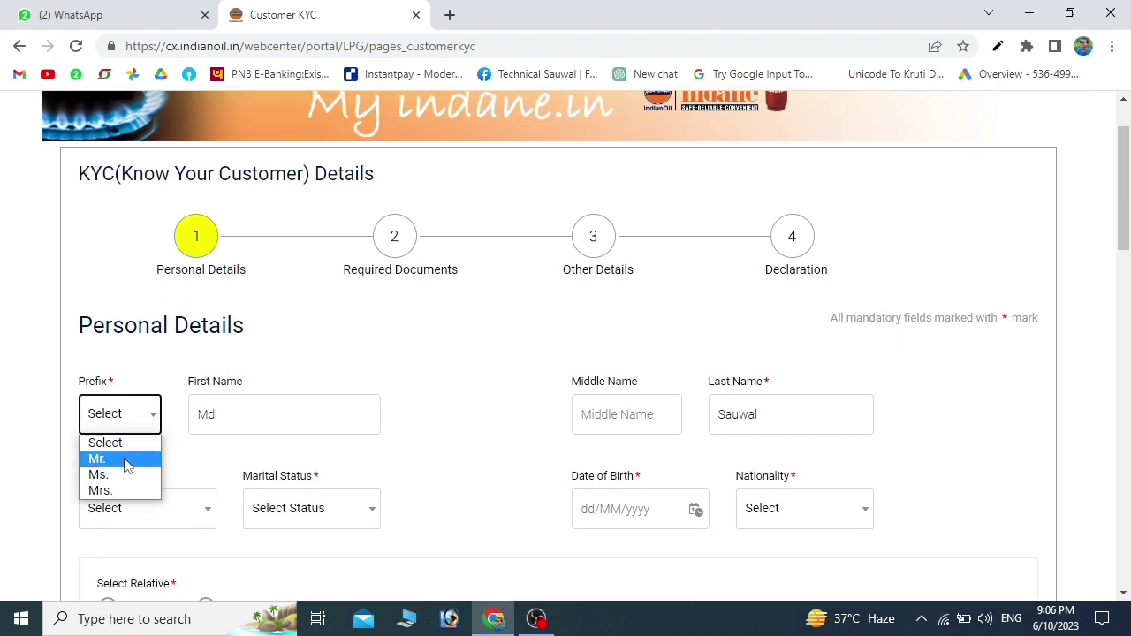
click(127, 460)
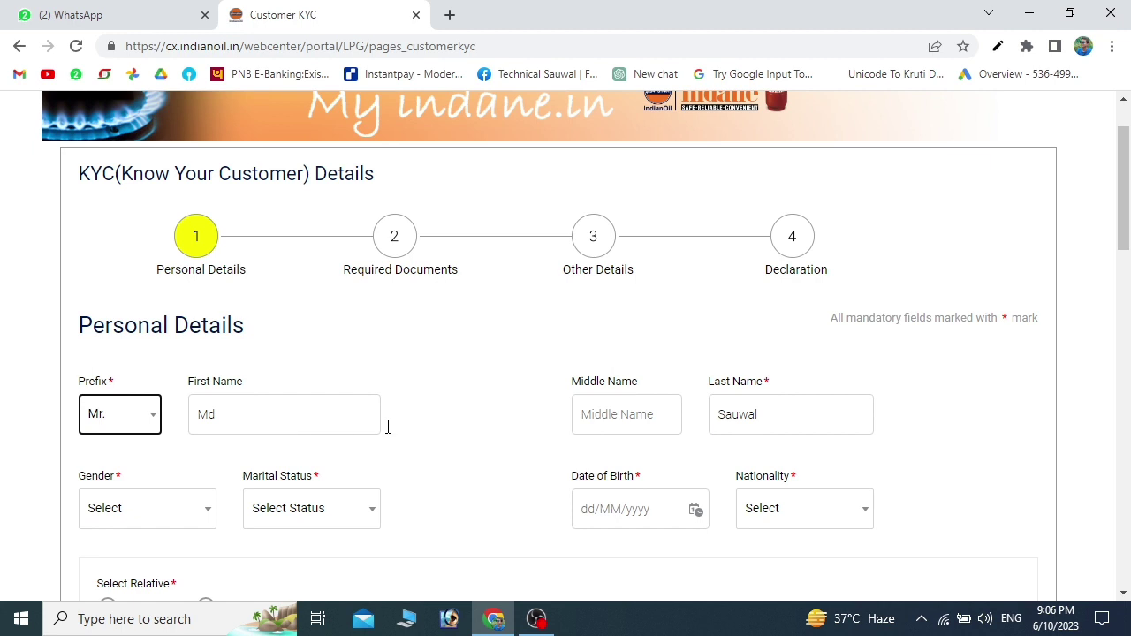
scroll(745, 420, down, 2)
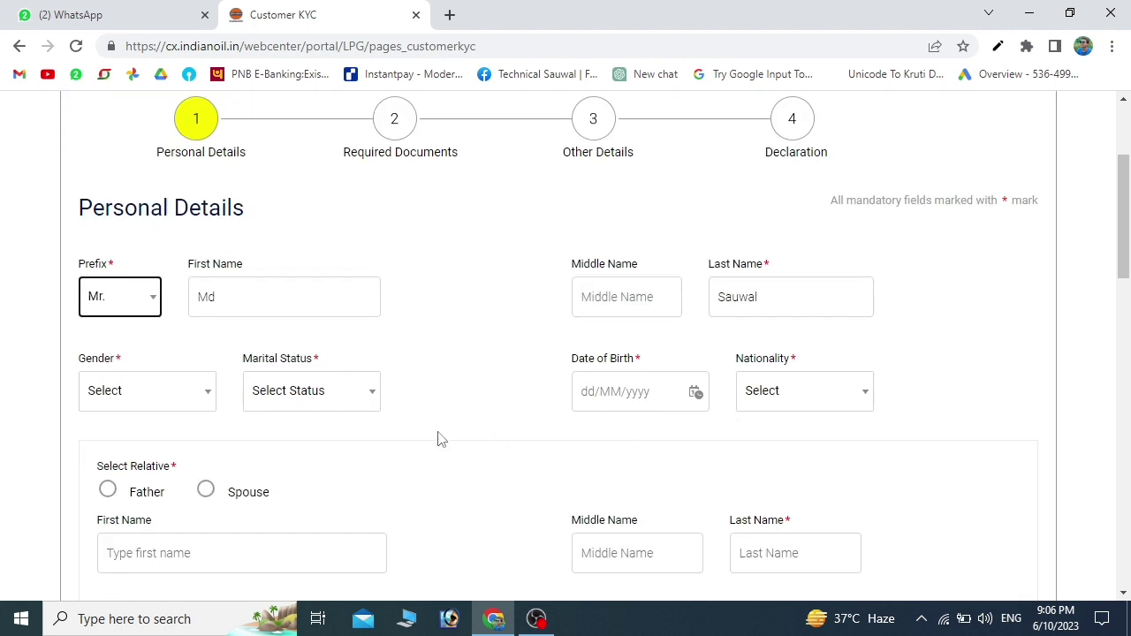
click(197, 397)
click(167, 436)
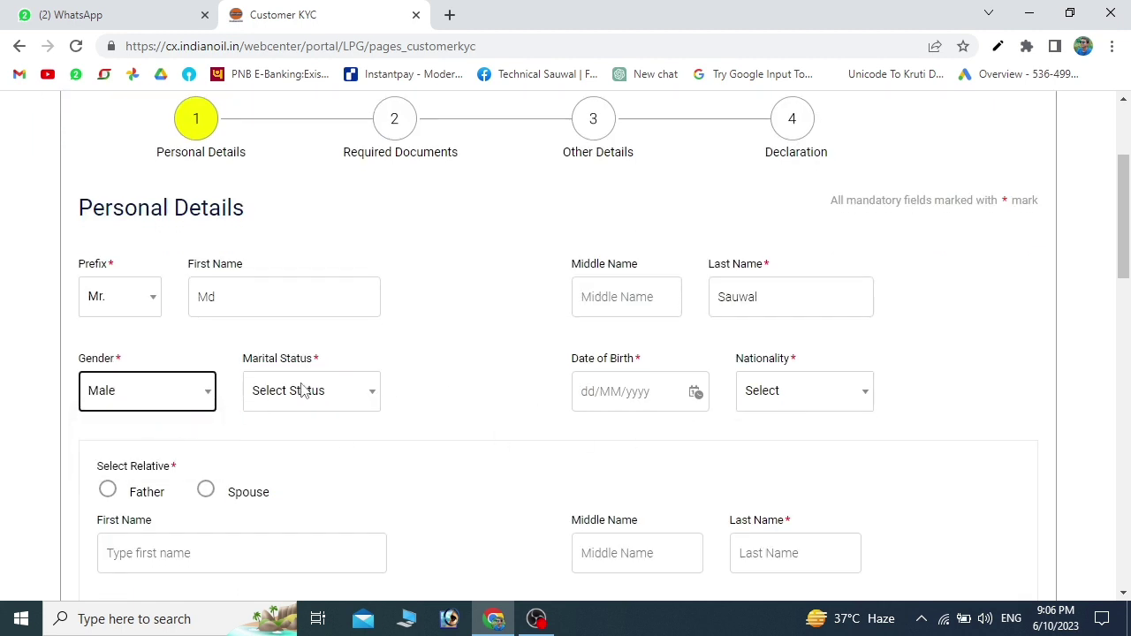
click(346, 392)
click(283, 451)
- Set nationality to Resident Indian and choose Father as the named relative
scroll(569, 428, down, 1)
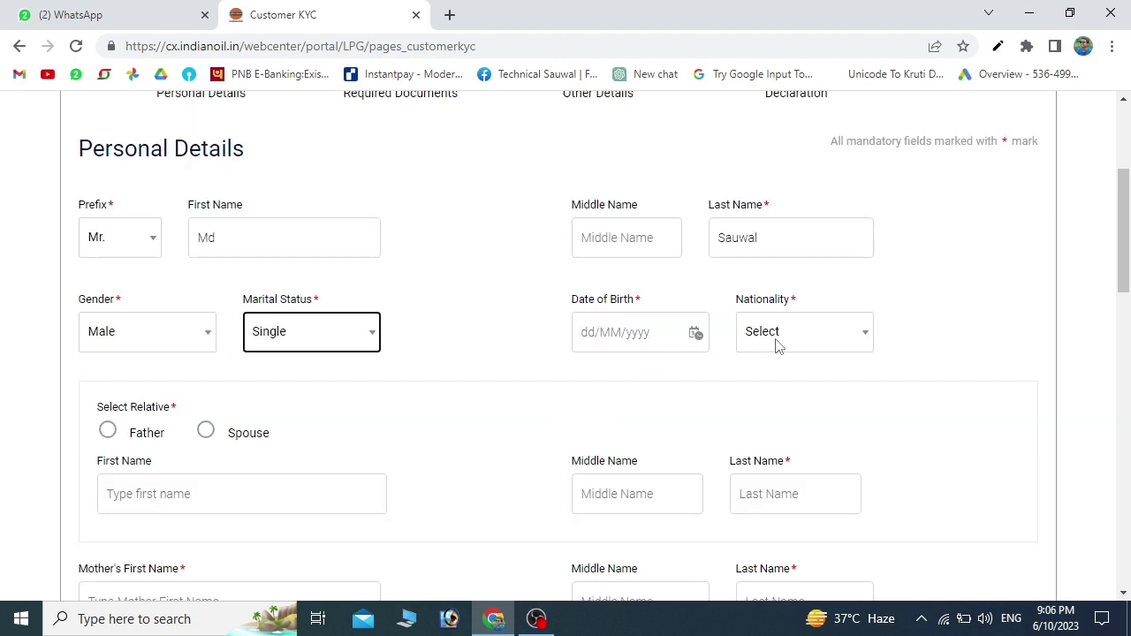
click(815, 334)
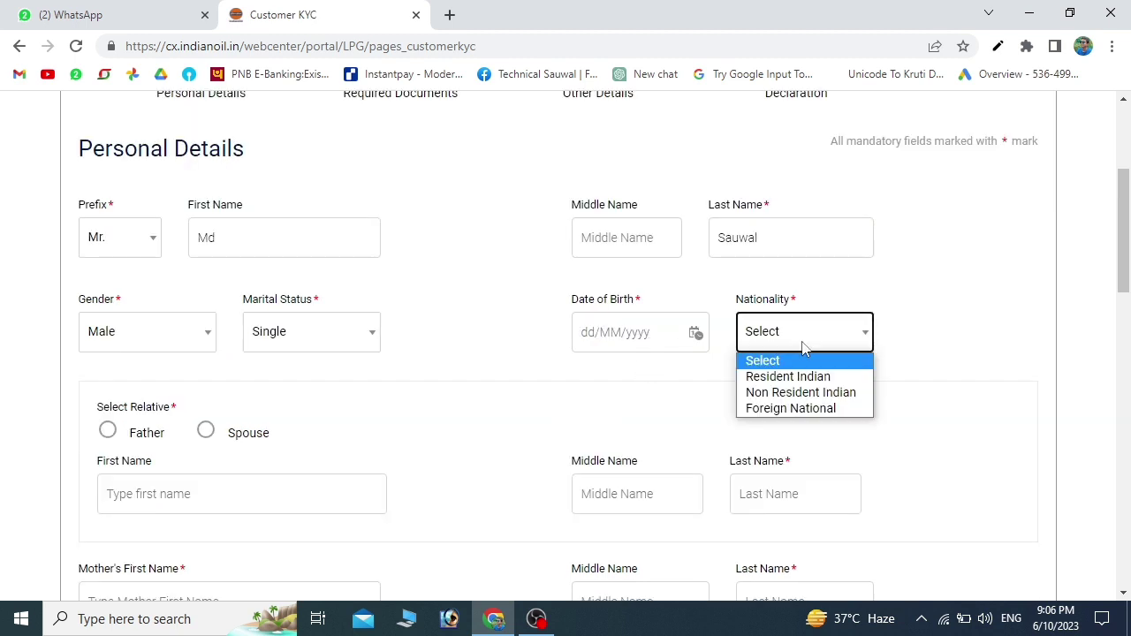
click(763, 381)
scroll(171, 346, down, 2)
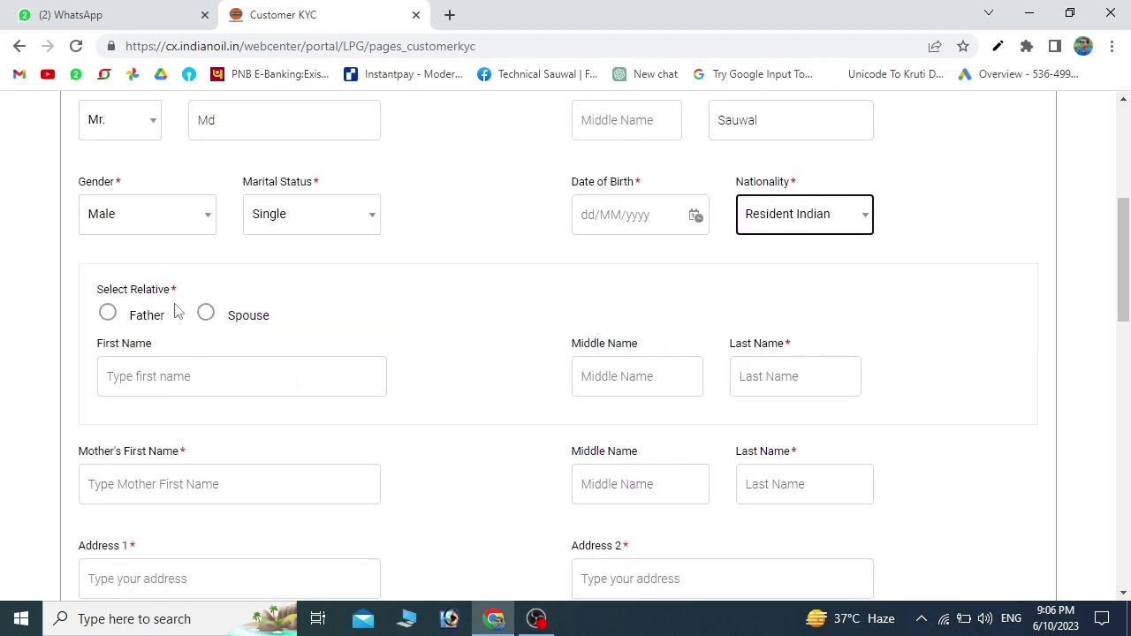
click(107, 314)
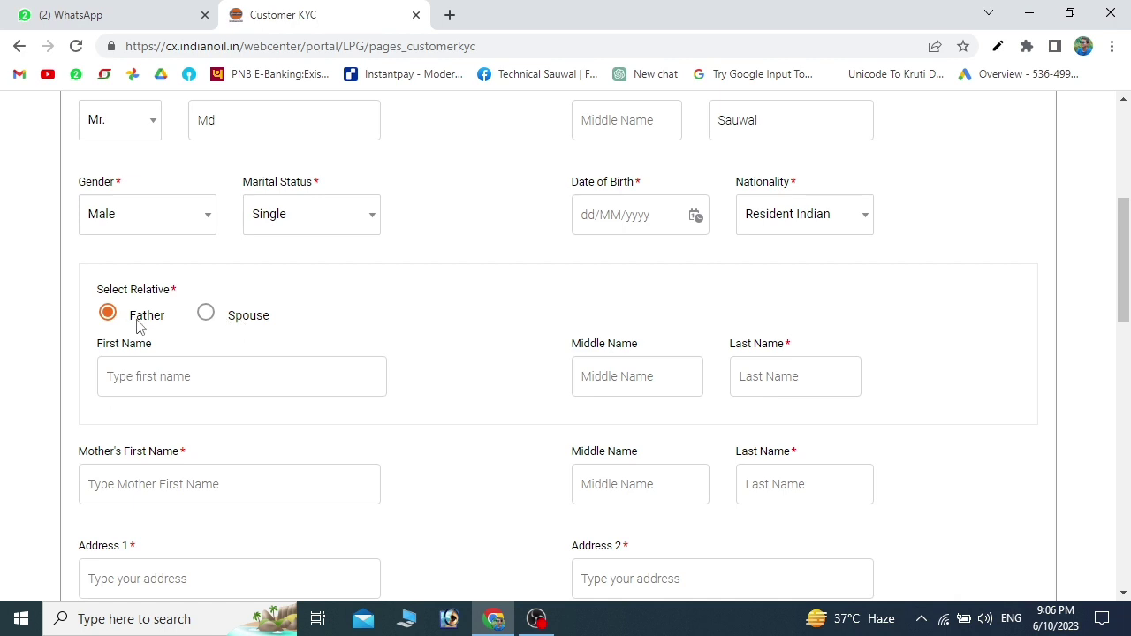
- Fill the father's and mother's first, middle and last name fields
scroll(159, 331, down, 1)
click(237, 324)
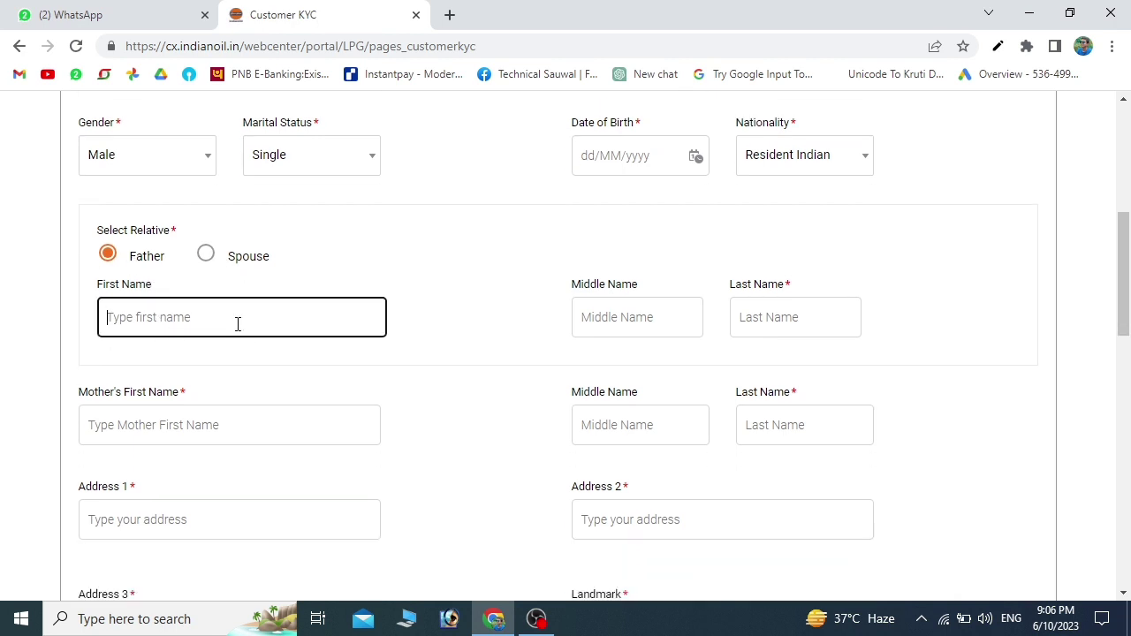
click(594, 327)
click(803, 321)
scroll(468, 349, down, 1)
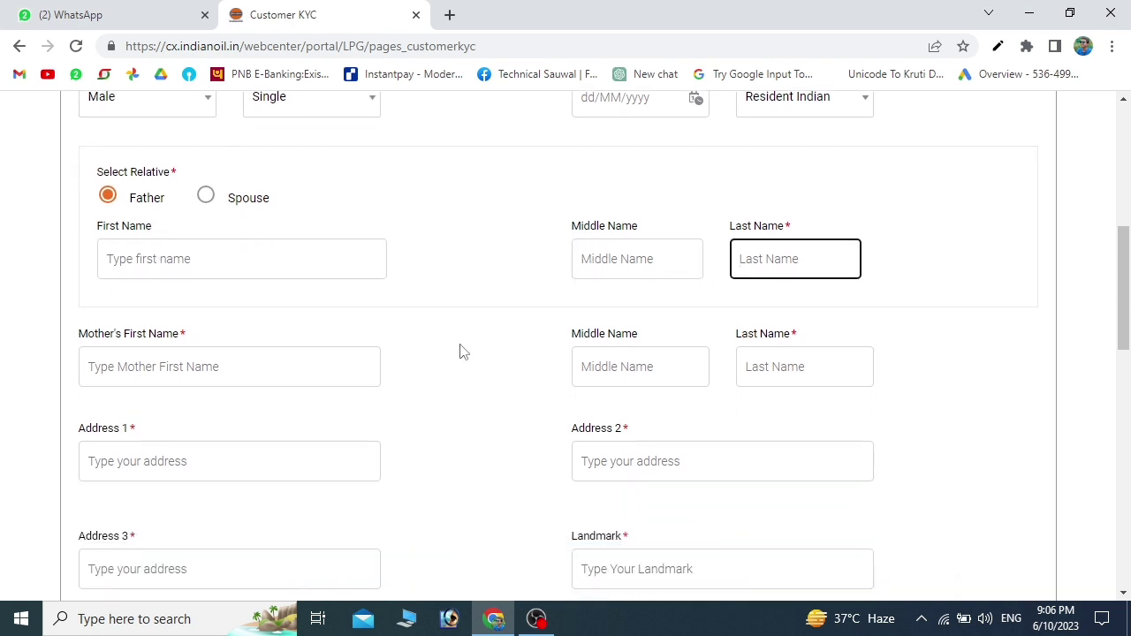
click(176, 373)
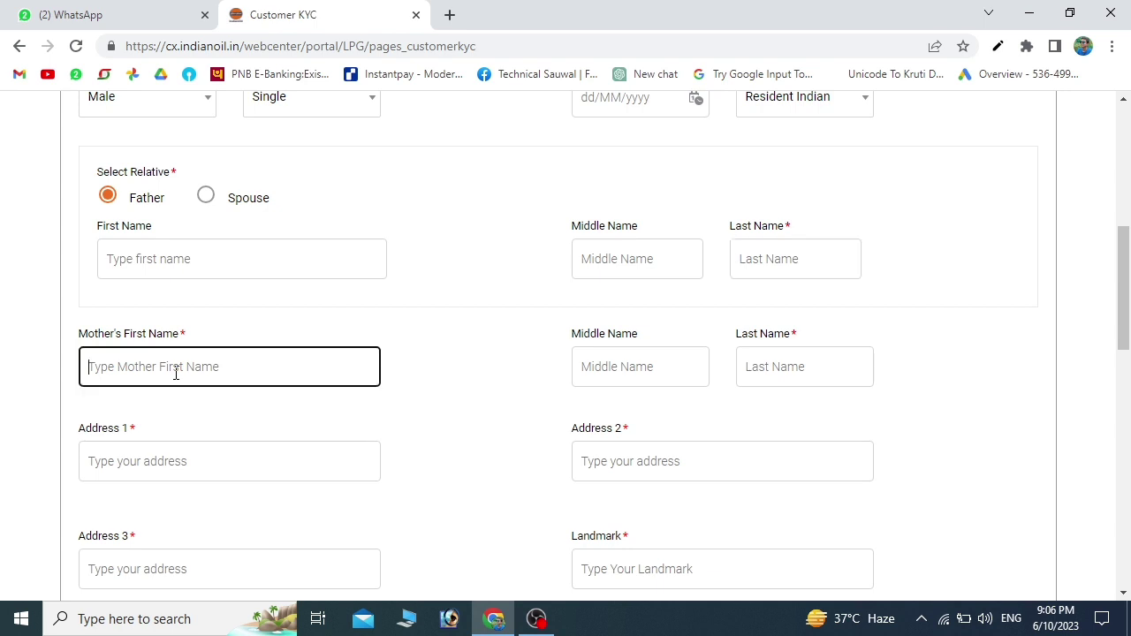
click(573, 376)
click(787, 371)
scroll(433, 382, down, 2)
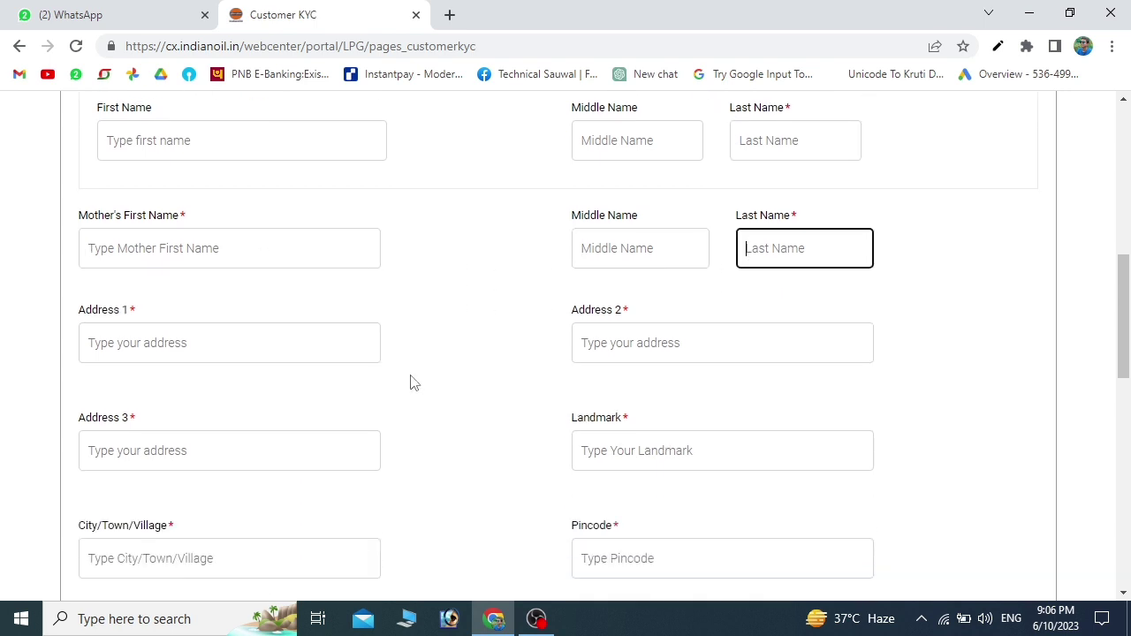
scroll(411, 382, down, 1)
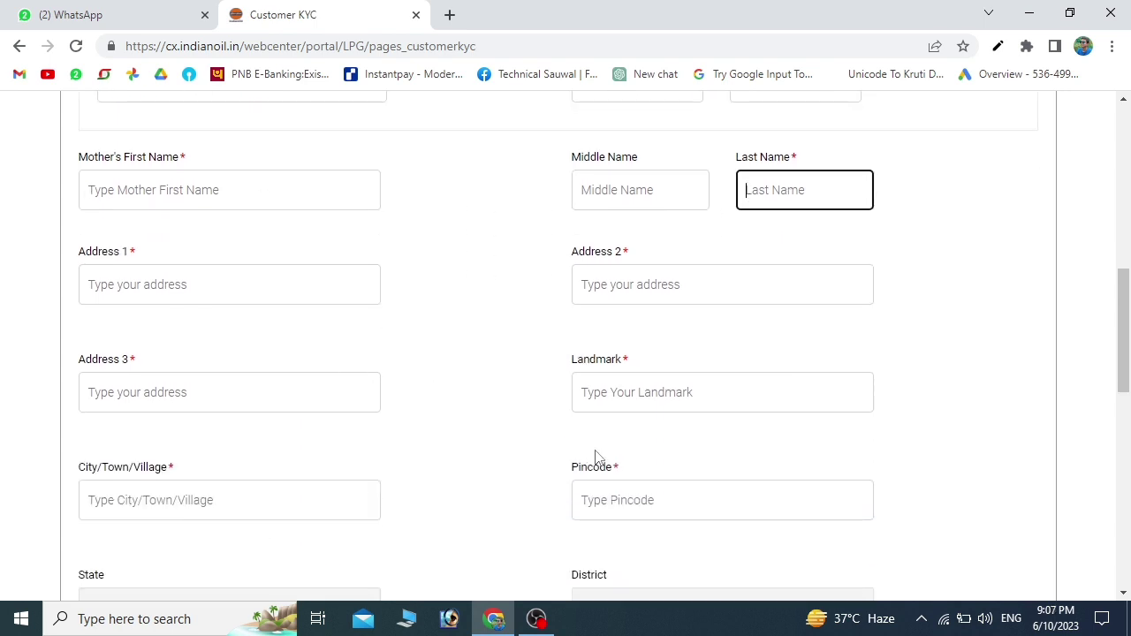
scroll(591, 454, down, 2)
- Enter the address pincode, set Address Type to Rural, and pick the village
click(651, 383)
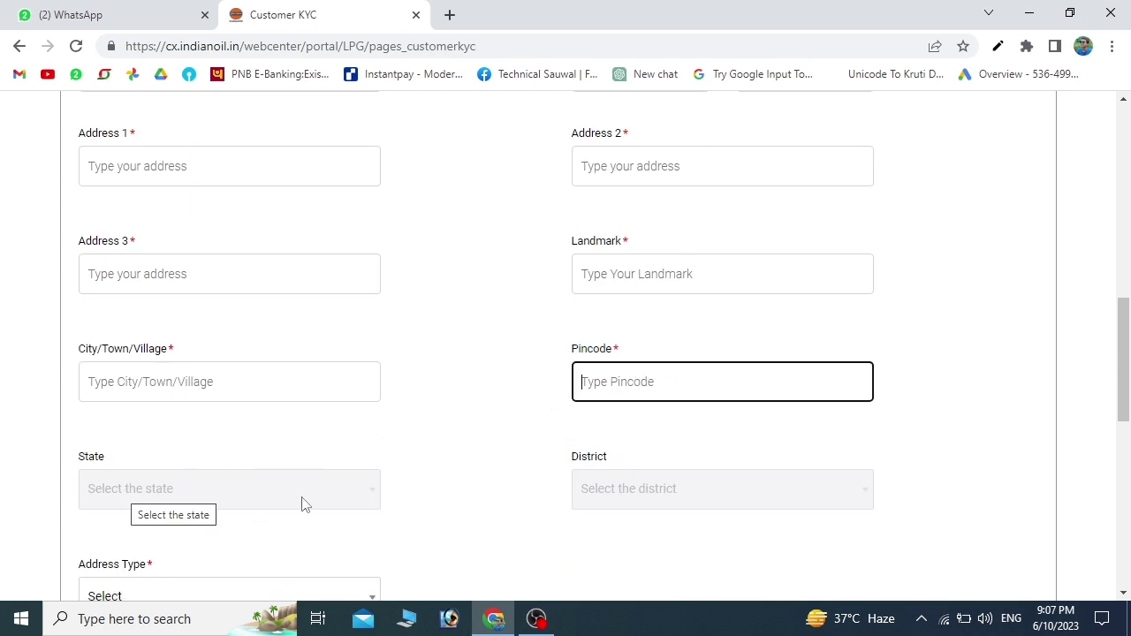
text(854317)
scroll(574, 433, down, 3)
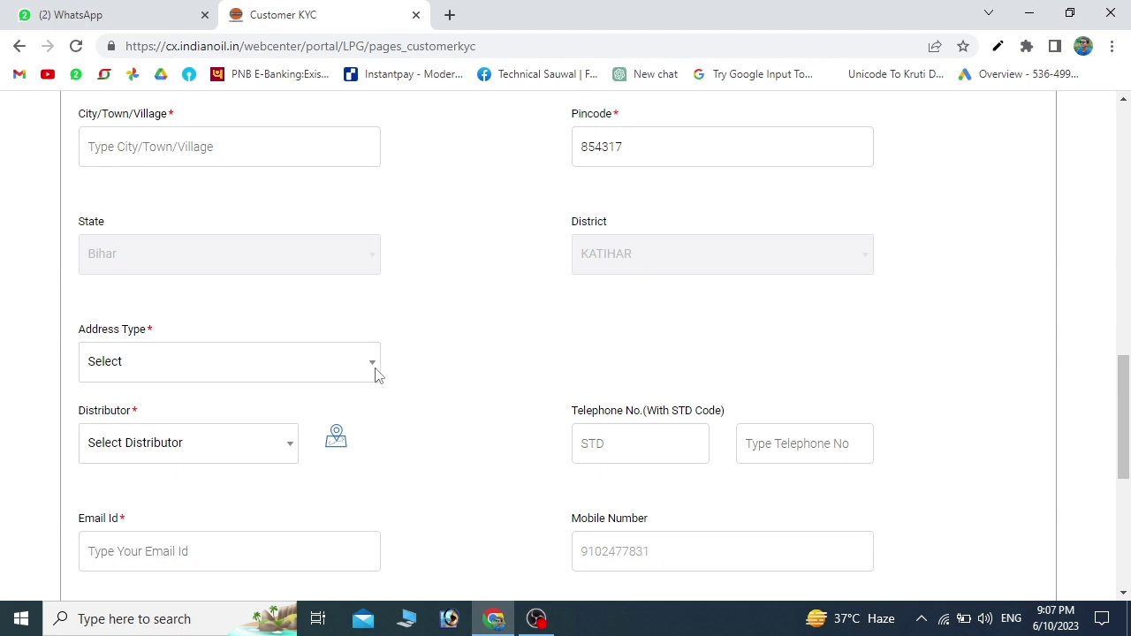
click(348, 369)
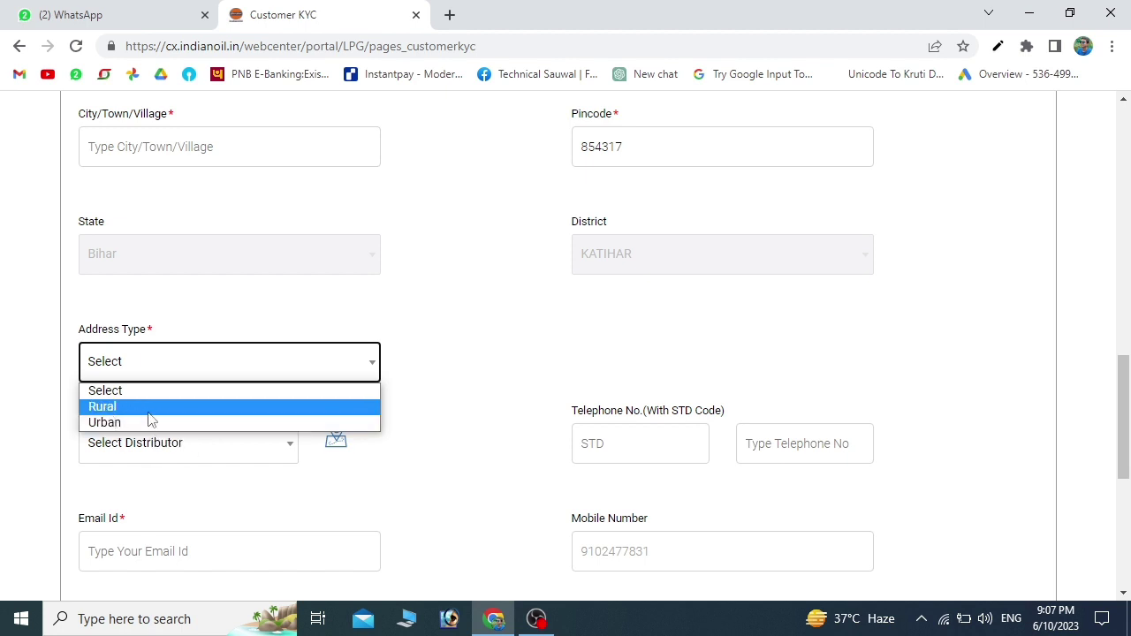
click(124, 409)
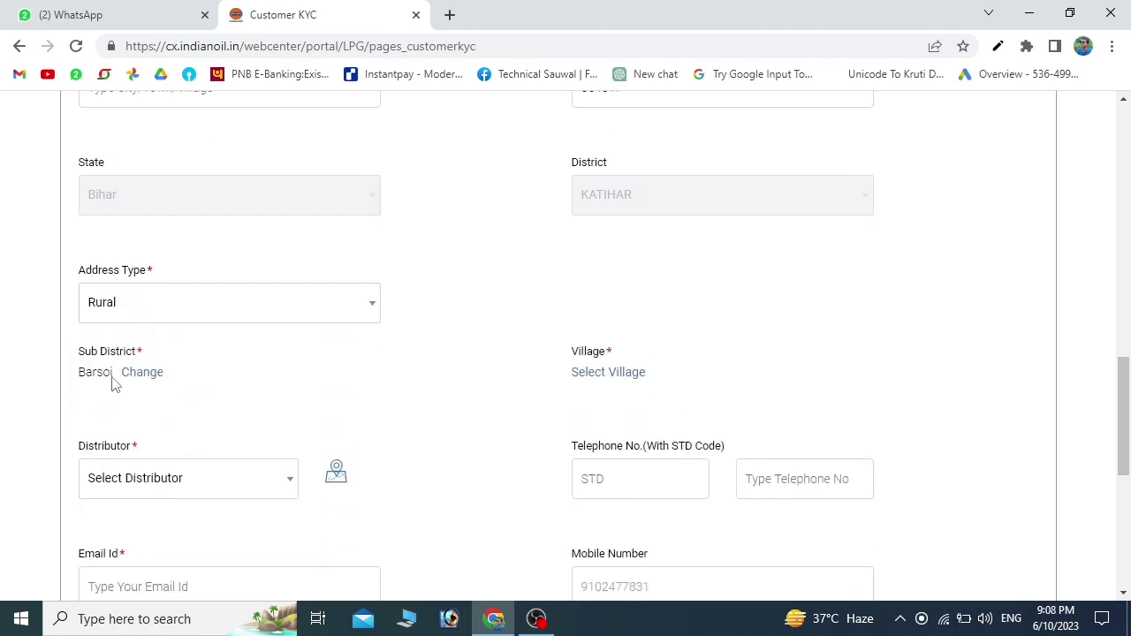
click(604, 379)
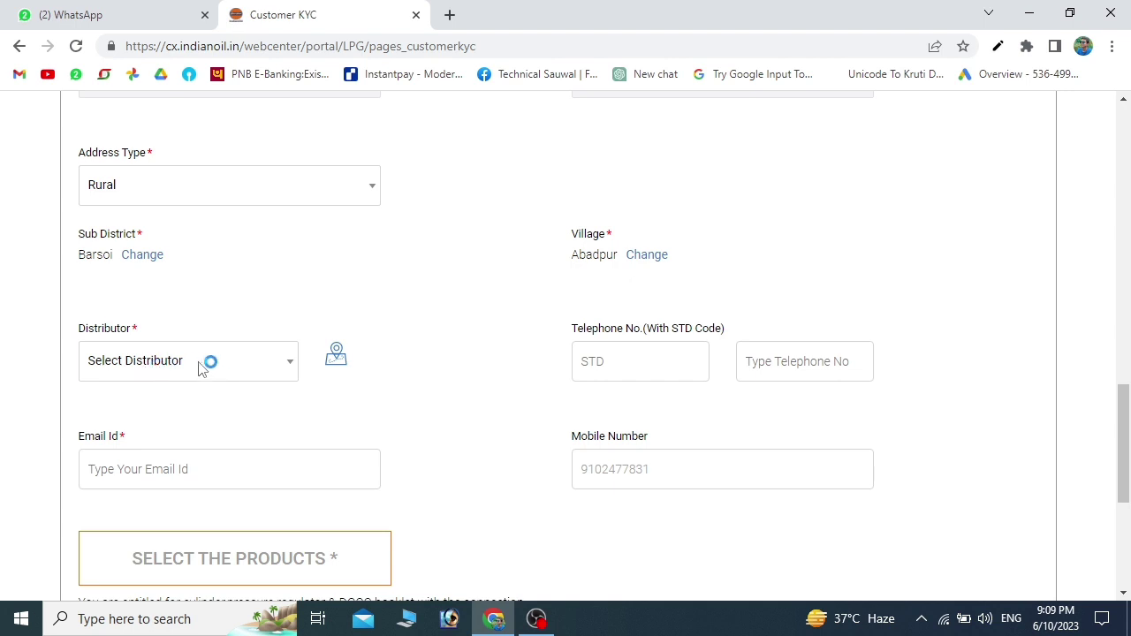
- Choose SHAHEED SANTOSH INDANE as the gas distributor
click(285, 362)
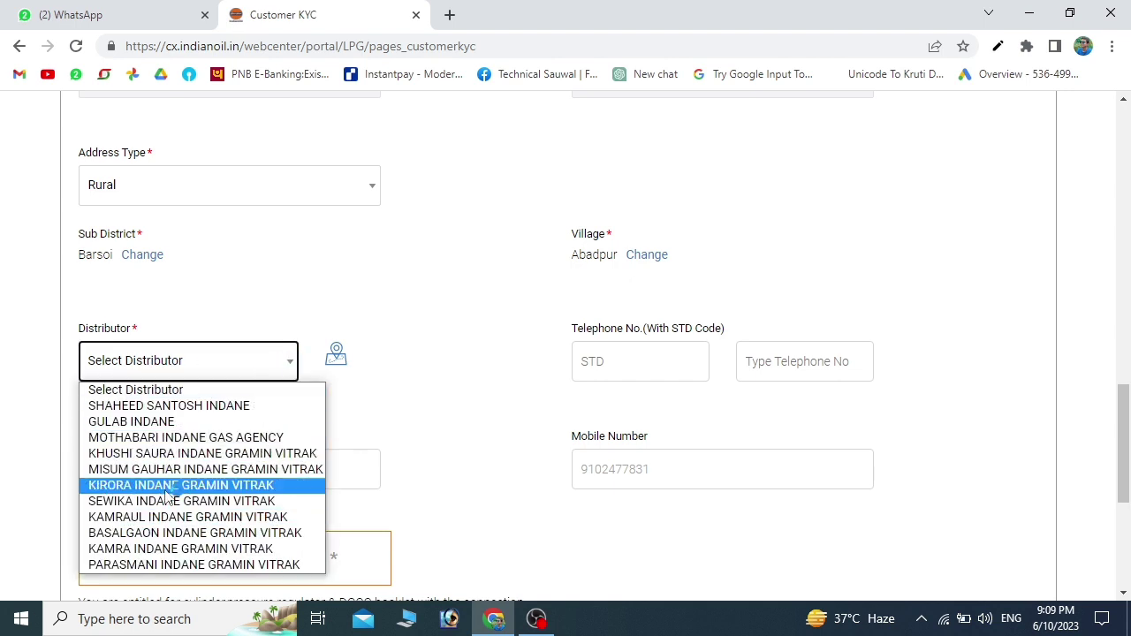
click(174, 411)
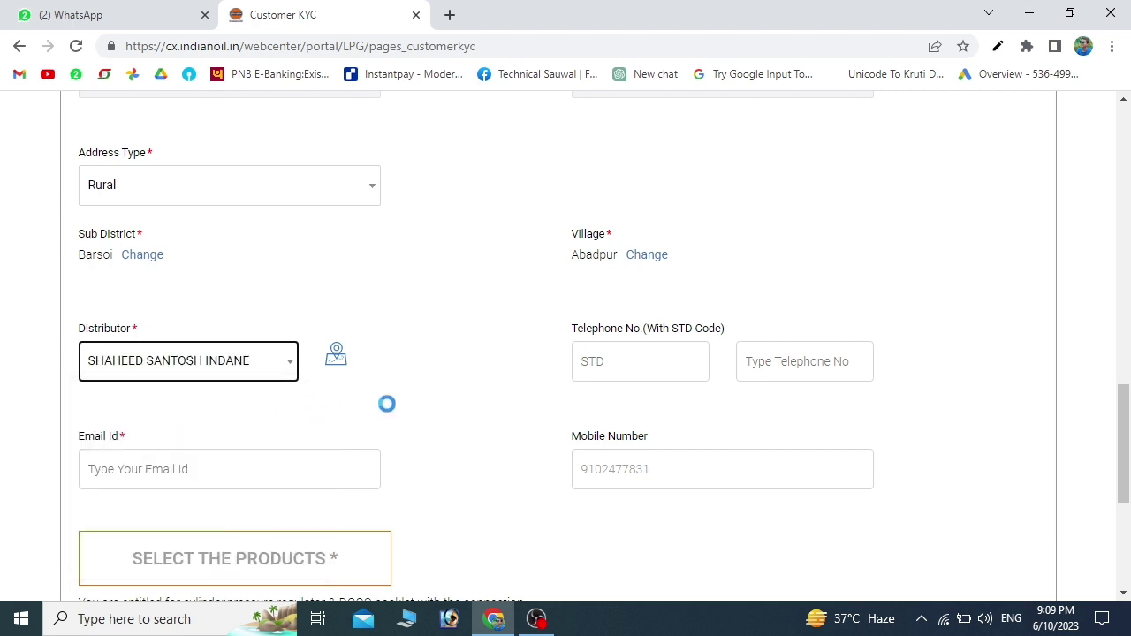
scroll(398, 407, down, 1)
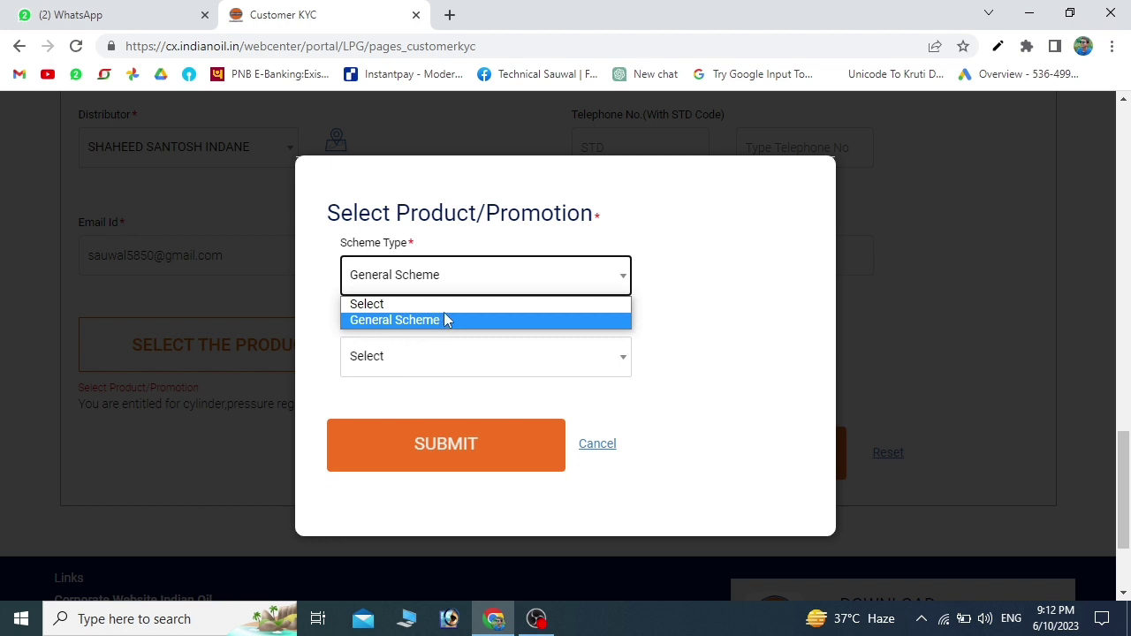
- Select General Scheme with the 14.2 Kg and 5 Kg General Package with PR, then save and continue
click(397, 322)
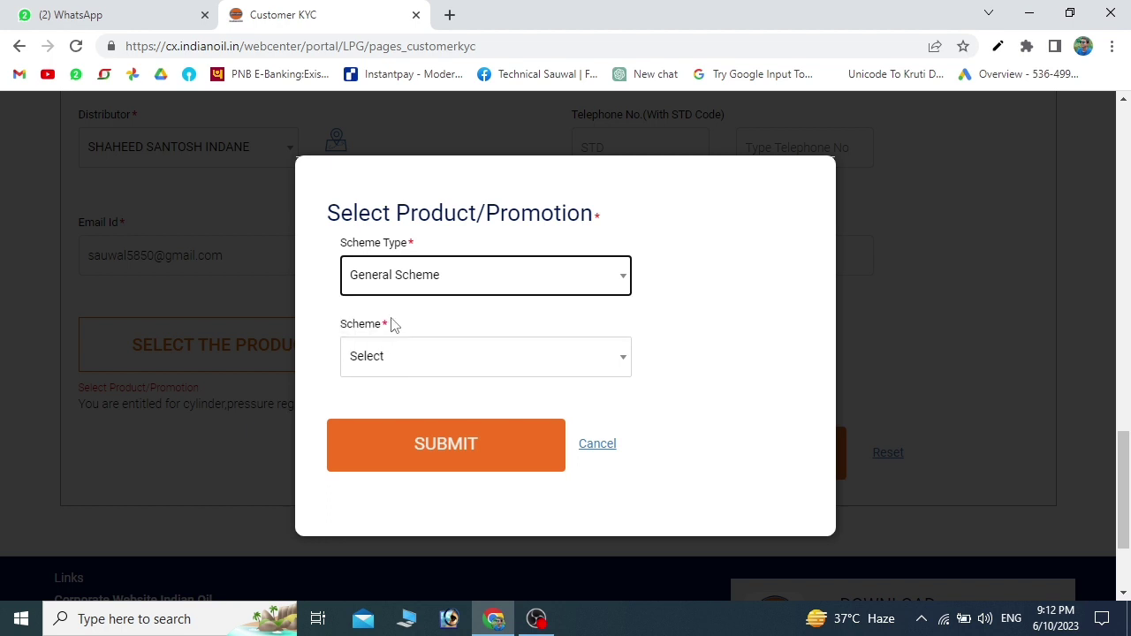
click(501, 365)
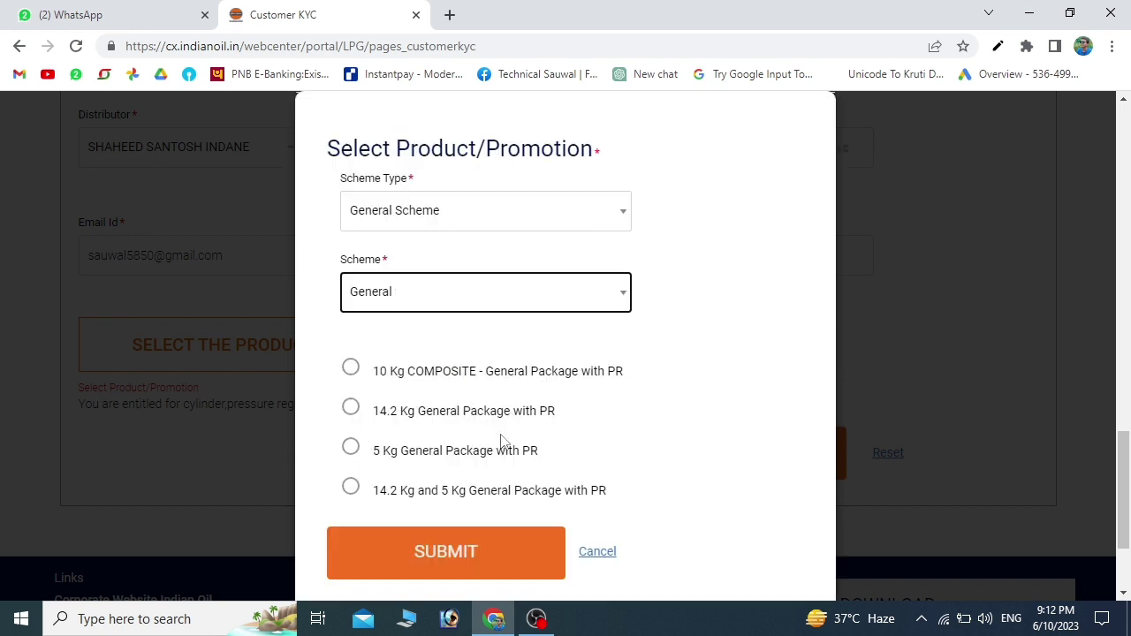
click(351, 486)
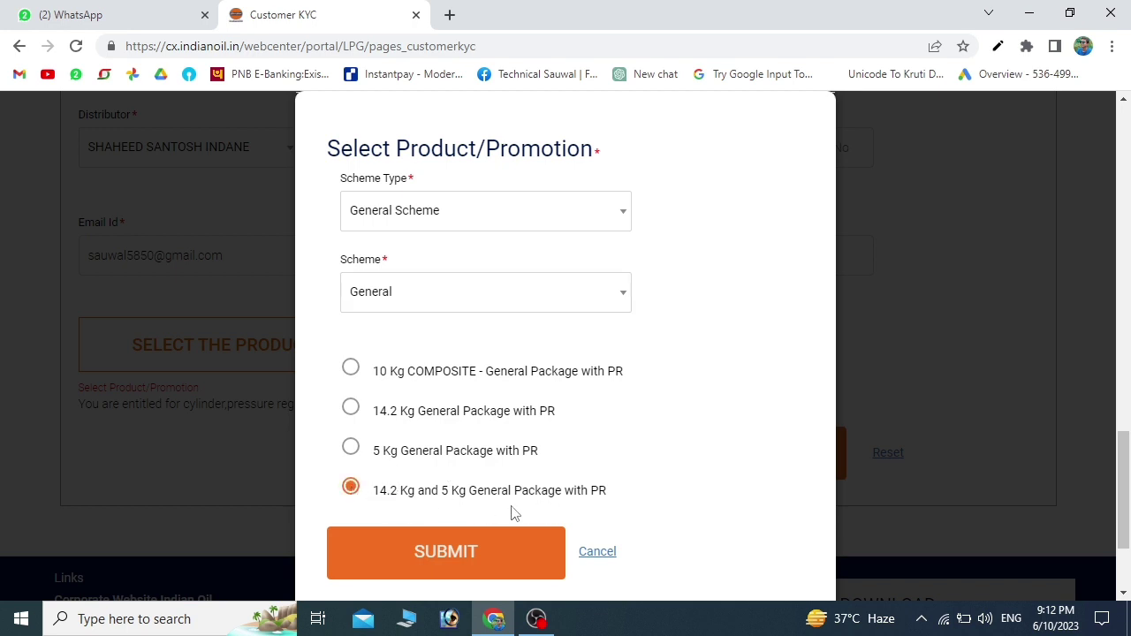
click(445, 554)
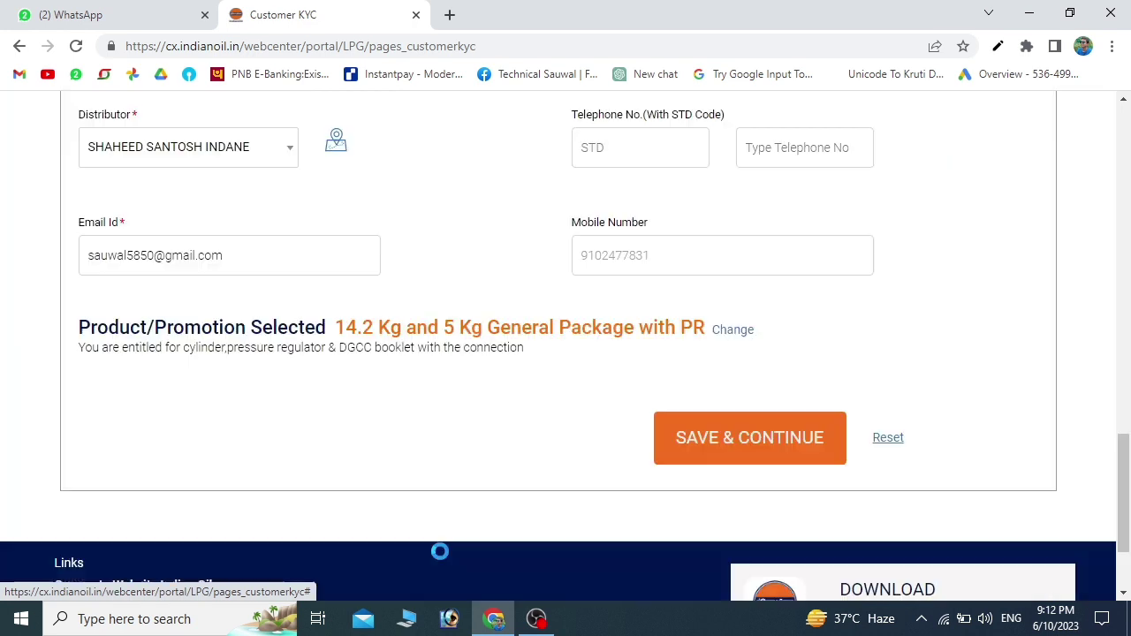
click(746, 440)
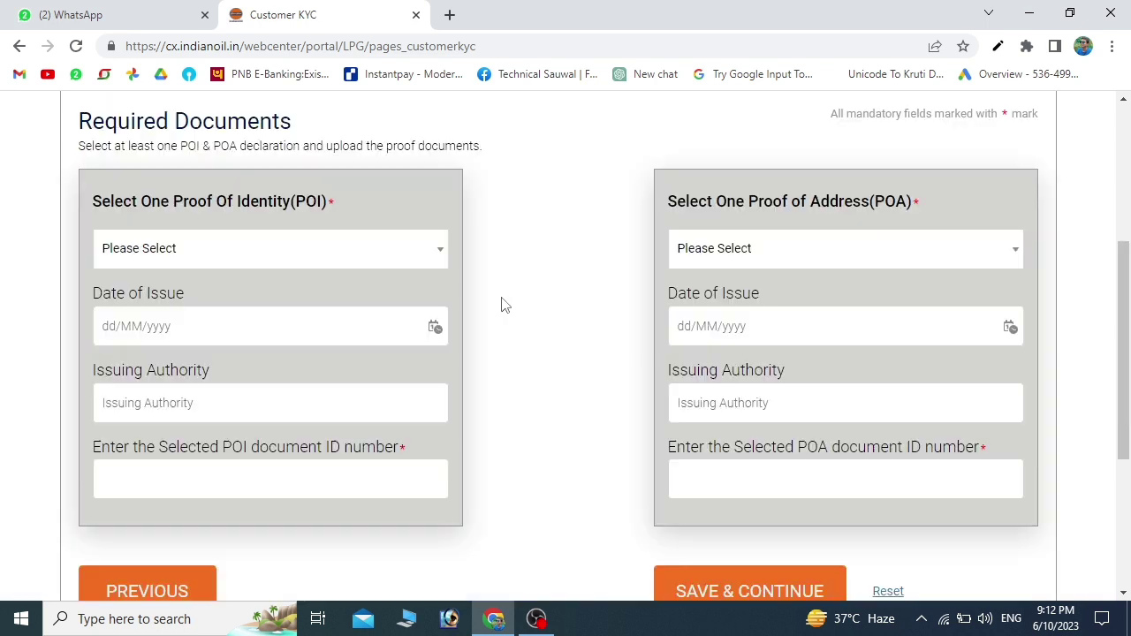
- Set PAN Card as identity proof, enter its number and upload its image
click(314, 259)
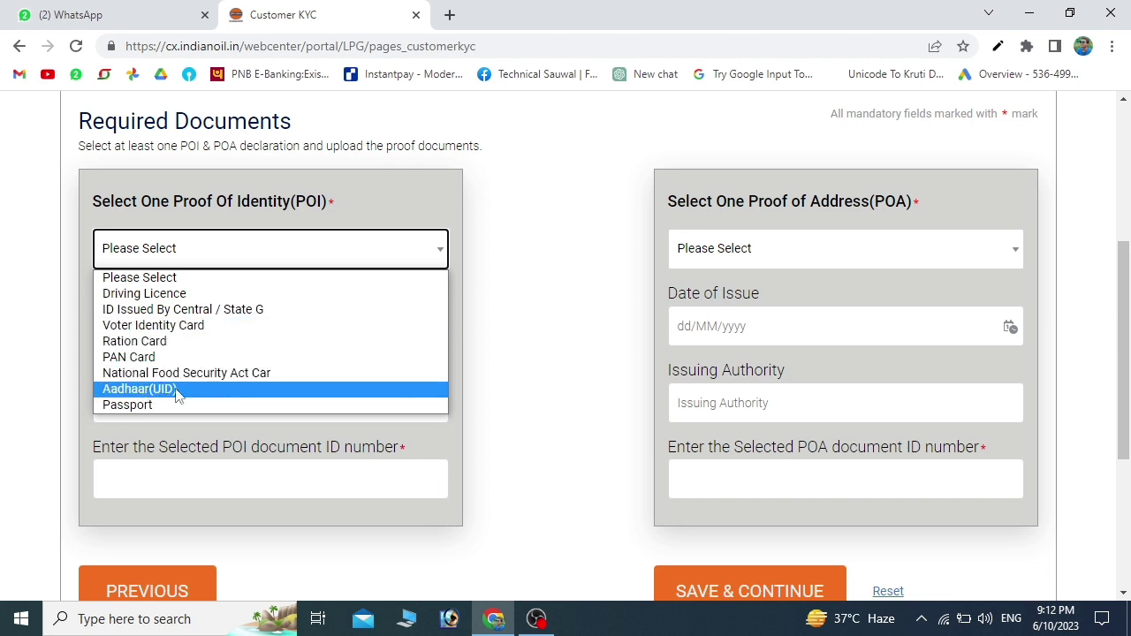
click(140, 358)
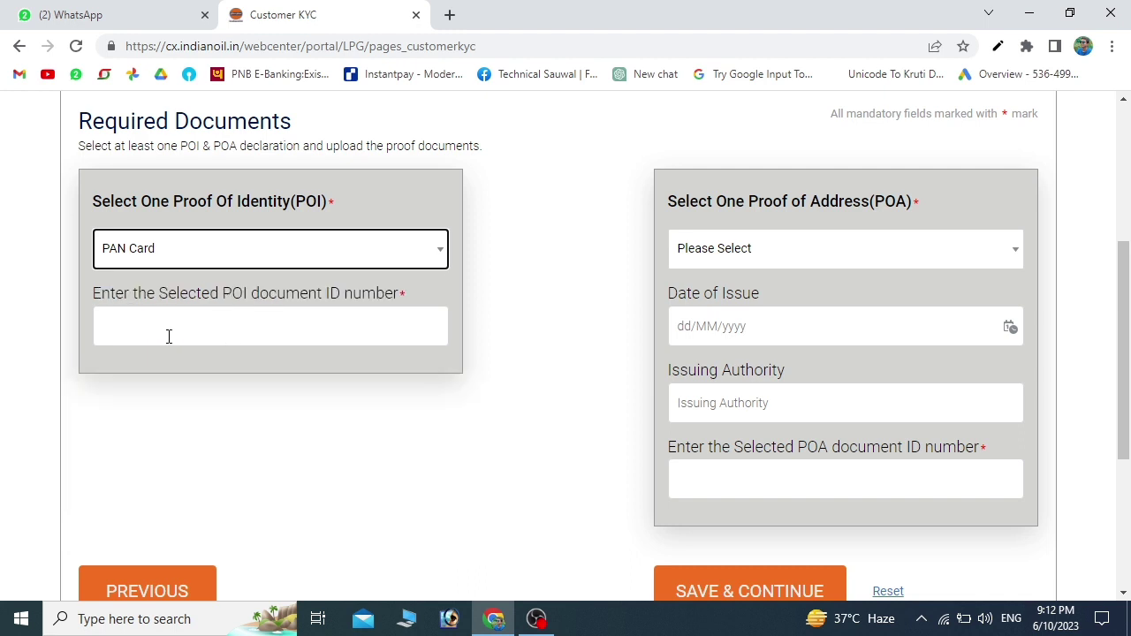
click(213, 329)
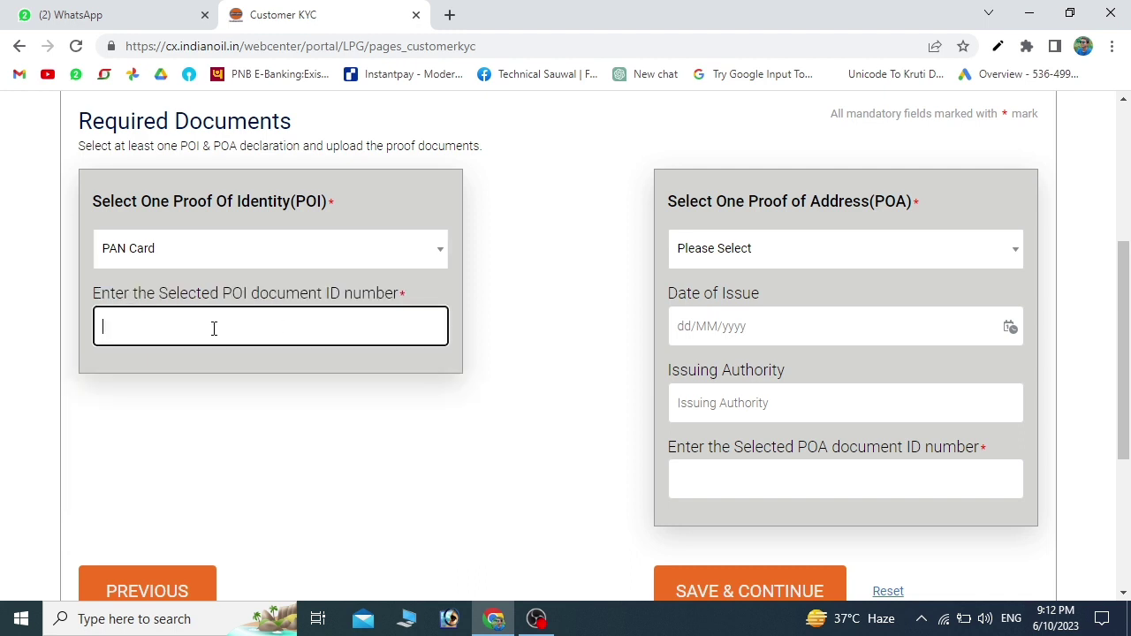
key(ctrl+v)
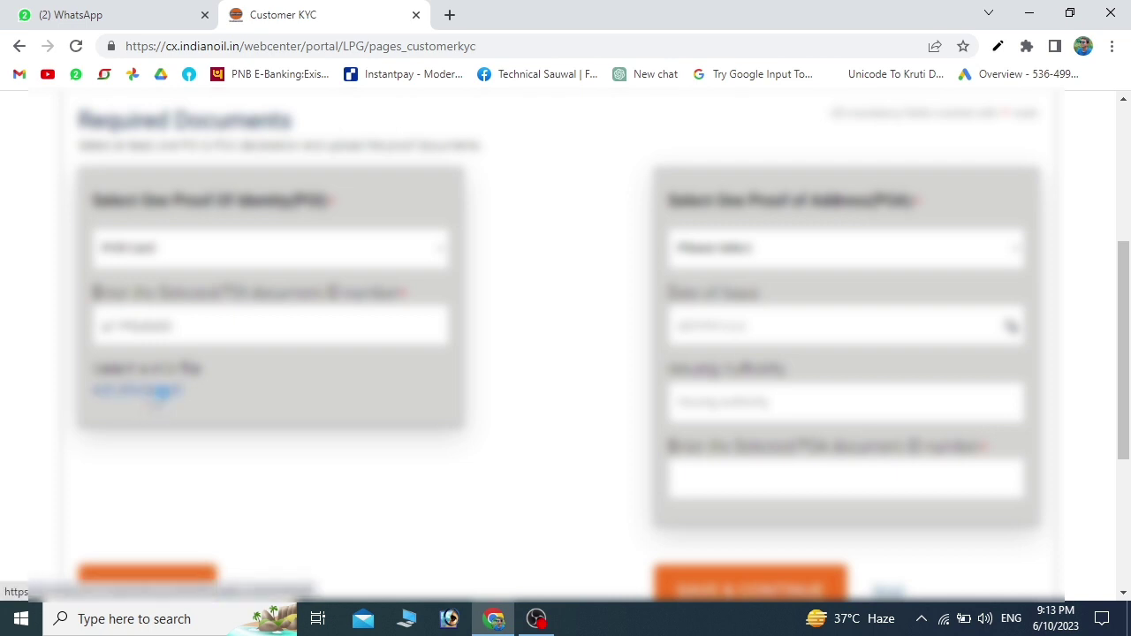
click(159, 394)
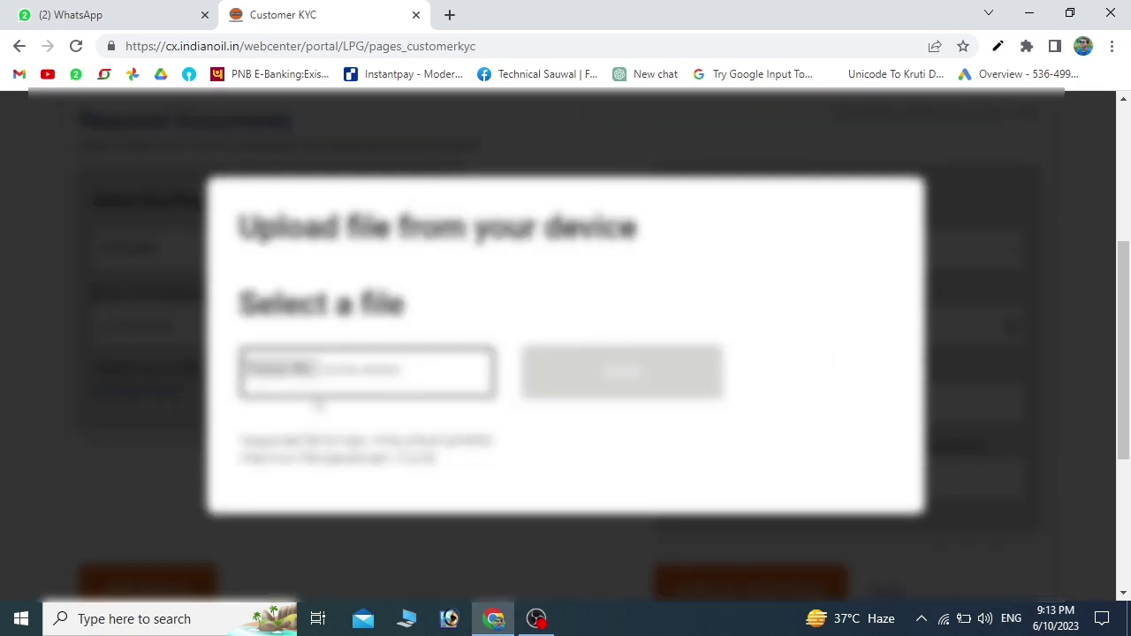
click(298, 370)
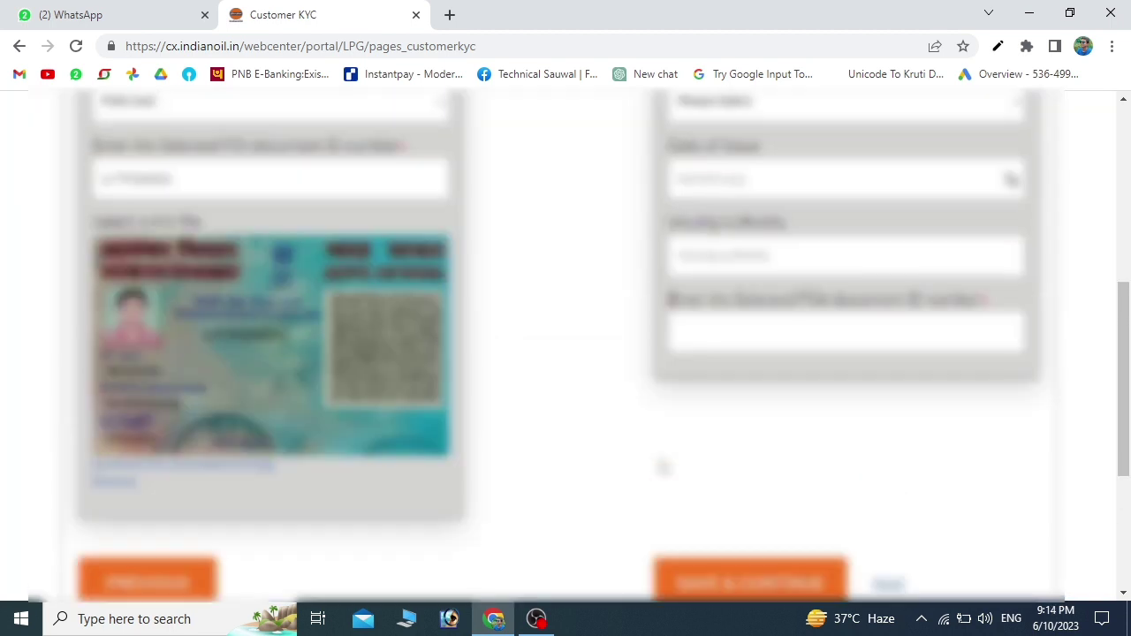
- Choose the address proof document type, enter its number and upload its file
scroll(664, 467, up, 3)
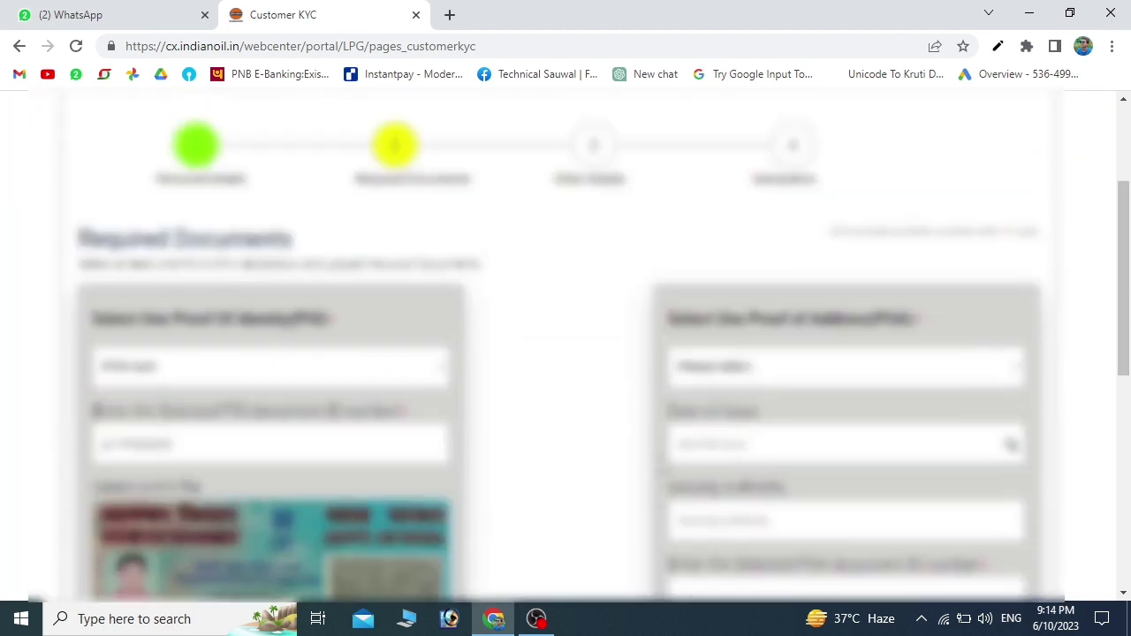
click(769, 376)
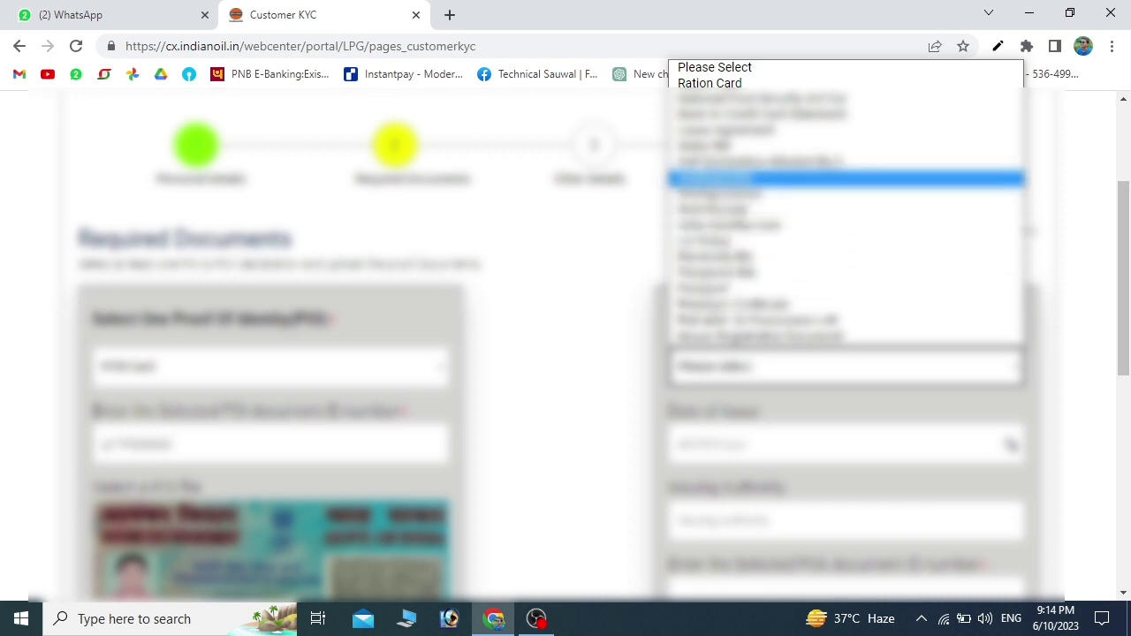
click(715, 179)
scroll(769, 389, down, 1)
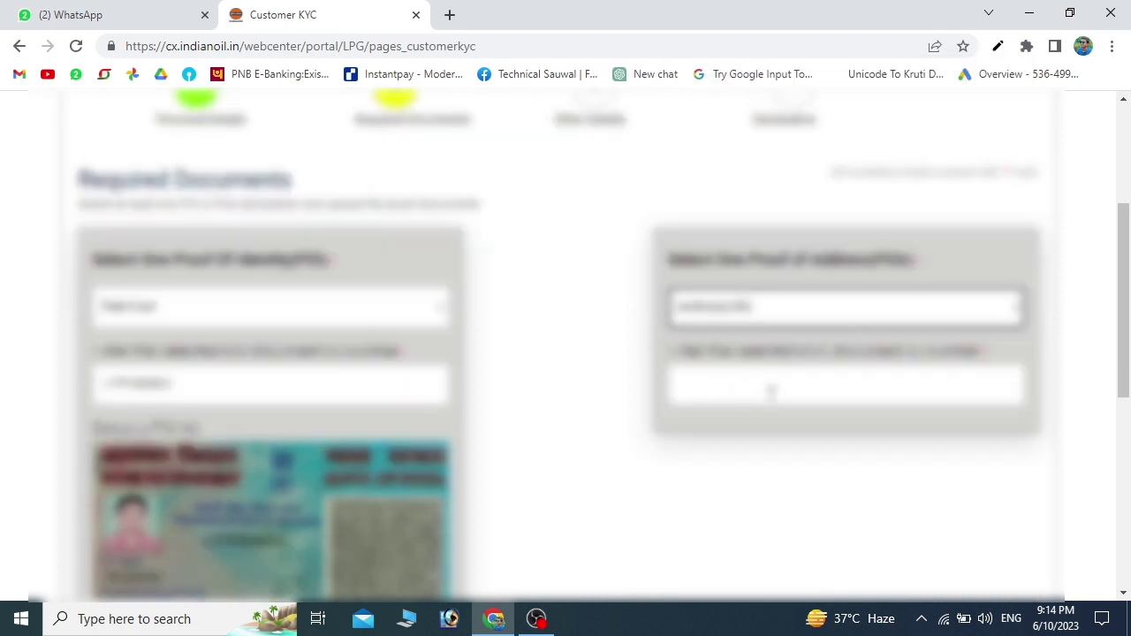
click(770, 392)
scroll(765, 380, down, 2)
key(ctrl+v)
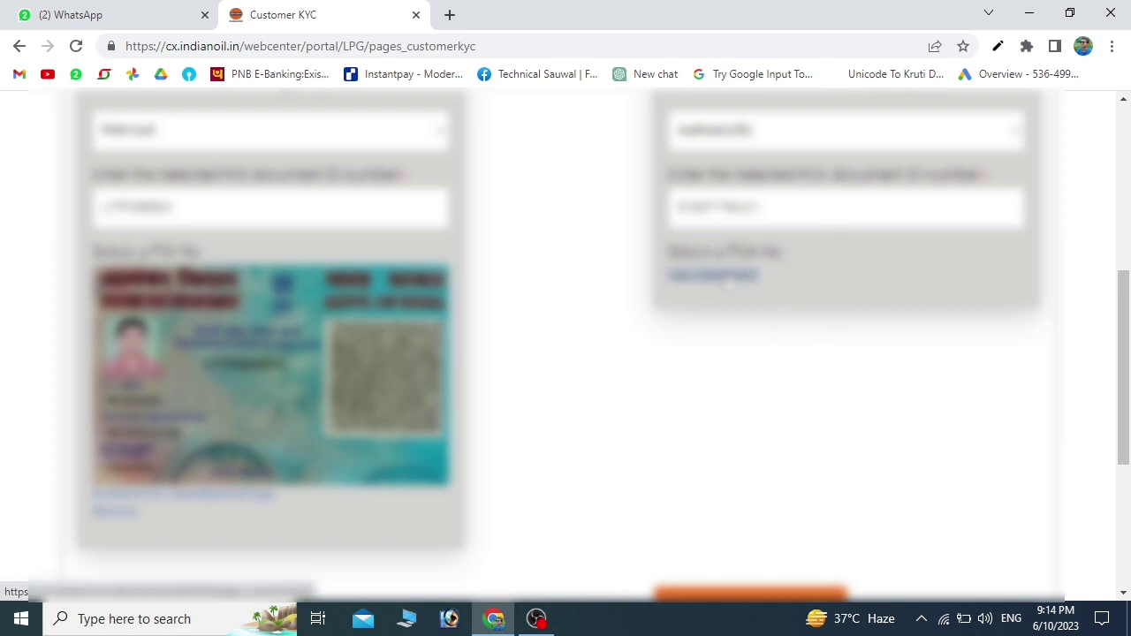
click(739, 274)
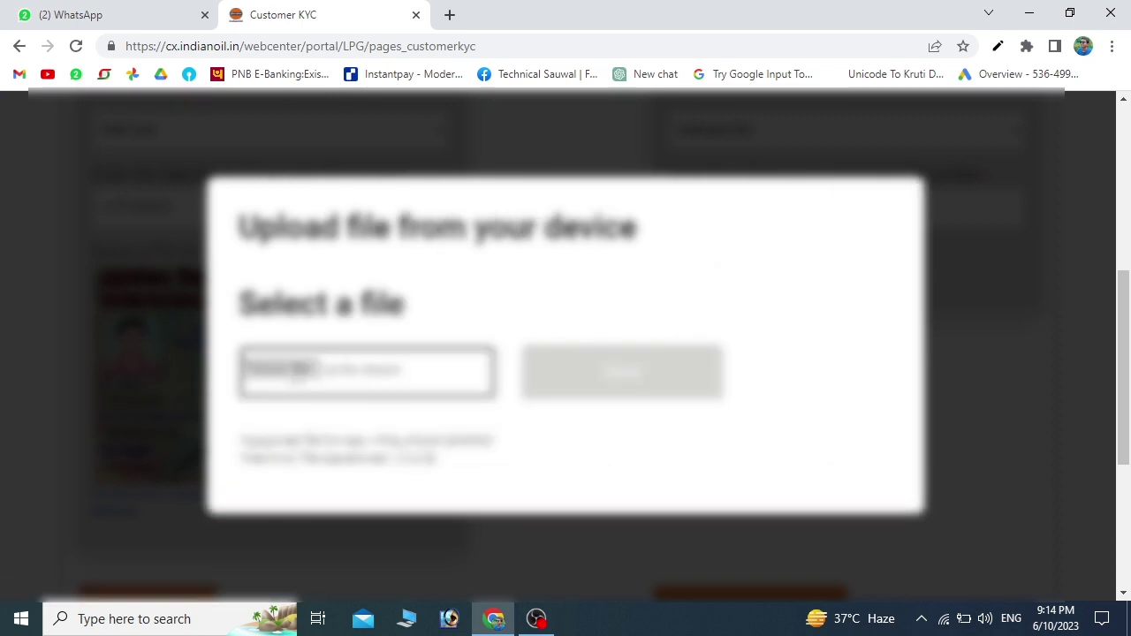
click(300, 369)
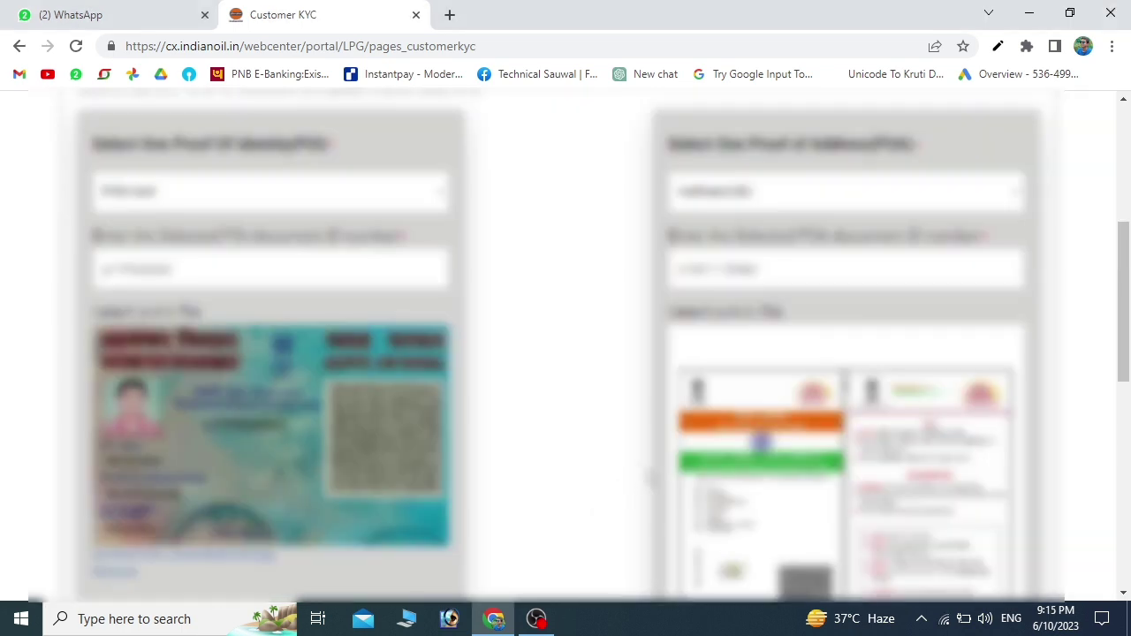
- Save the uploaded documents and continue to the Other Details step
scroll(570, 460, down, 2)
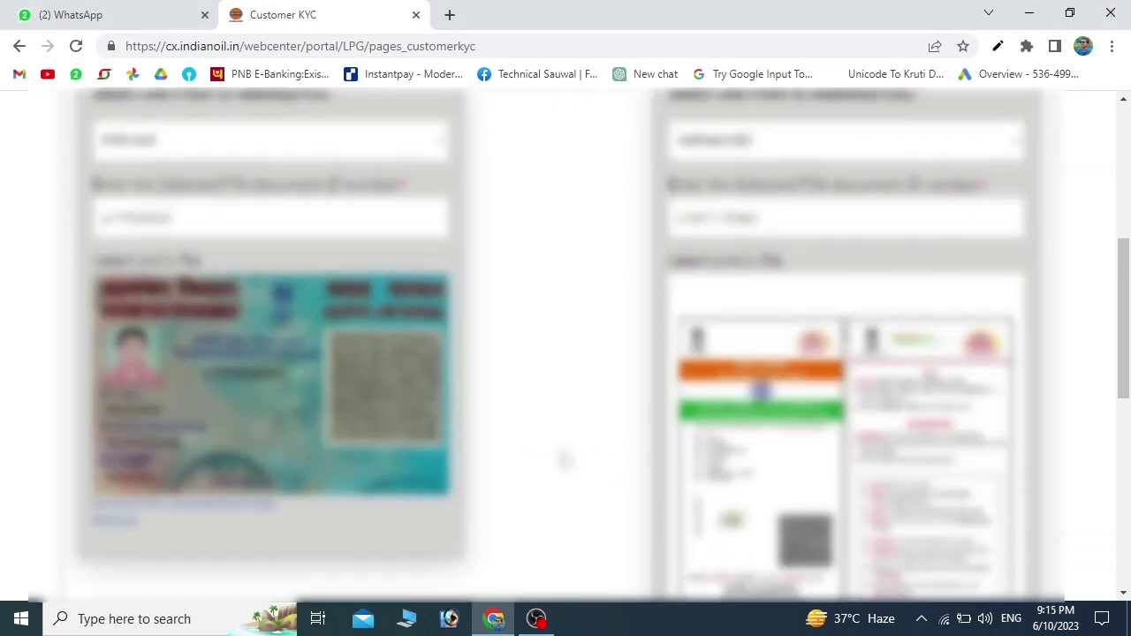
scroll(565, 460, down, 5)
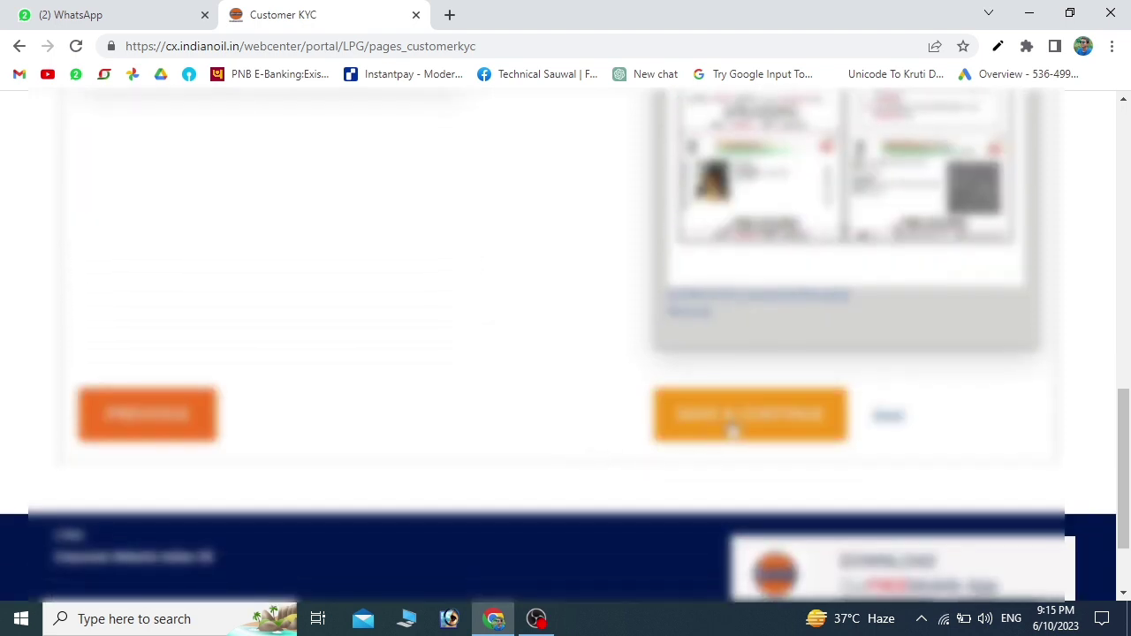
click(749, 430)
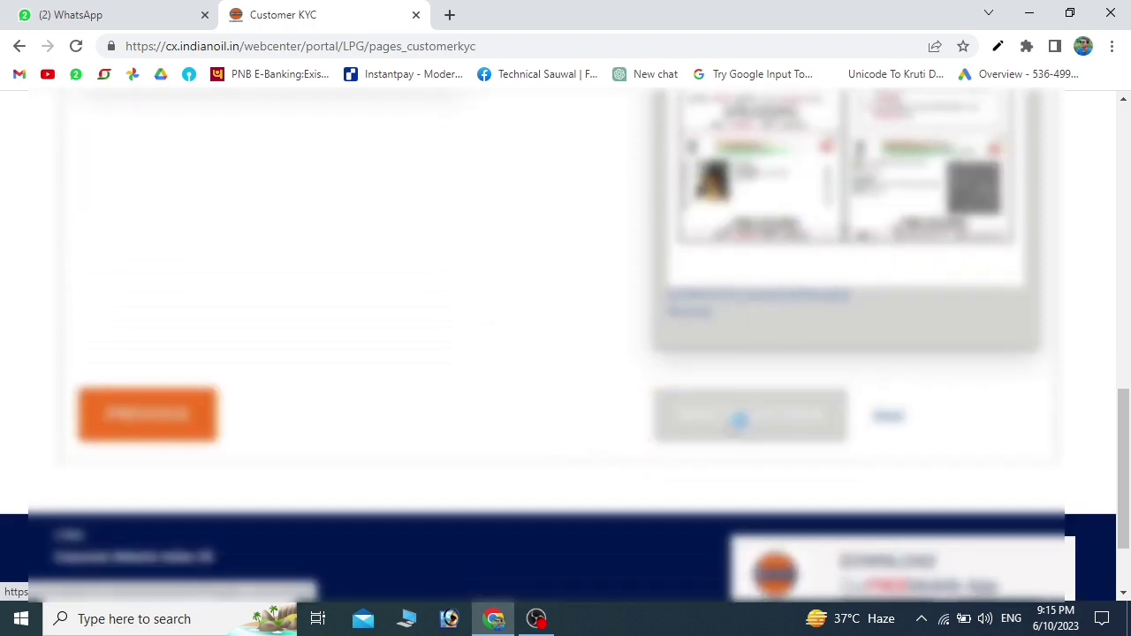
scroll(432, 429, down, 2)
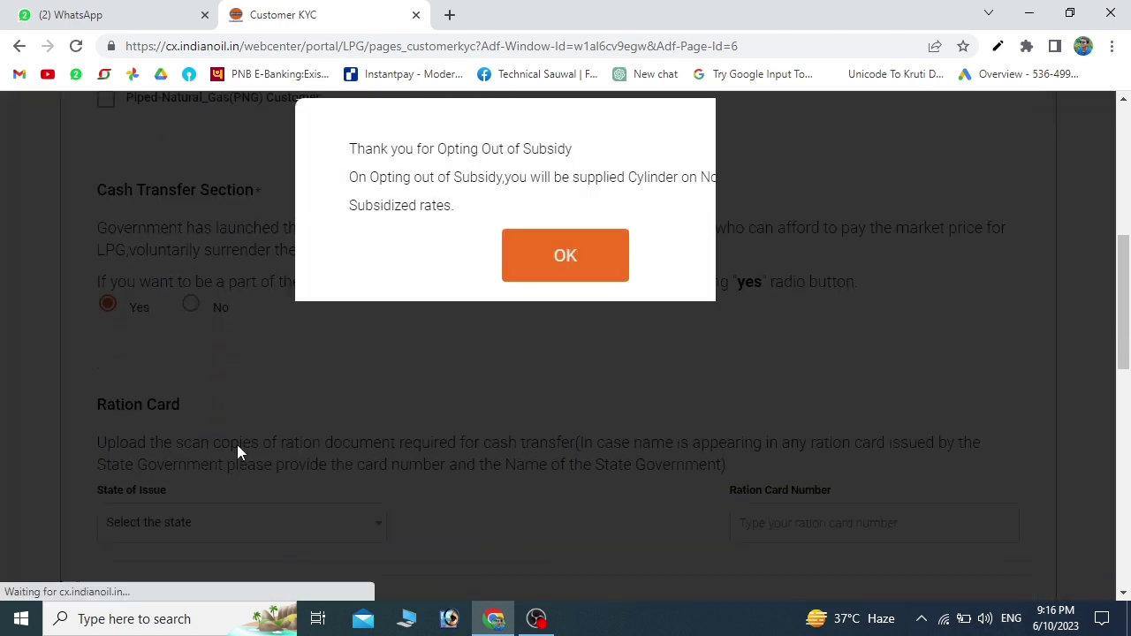
- Opt to give up the LPG subsidy and set the ration card state to Bihar
click(237, 444)
scroll(336, 429, down, 3)
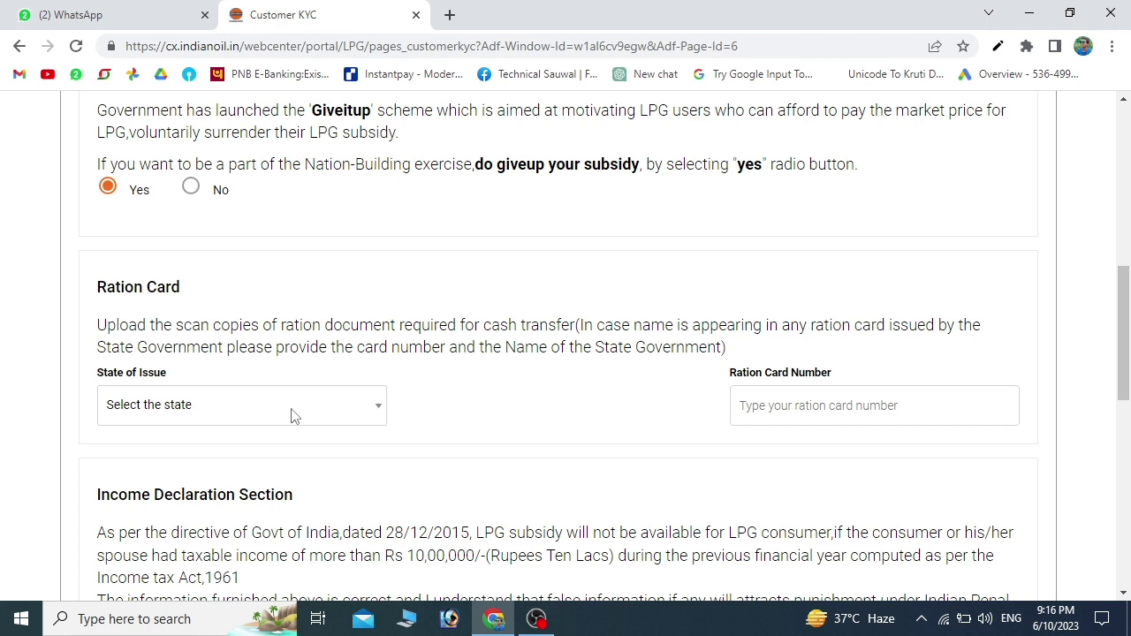
click(334, 415)
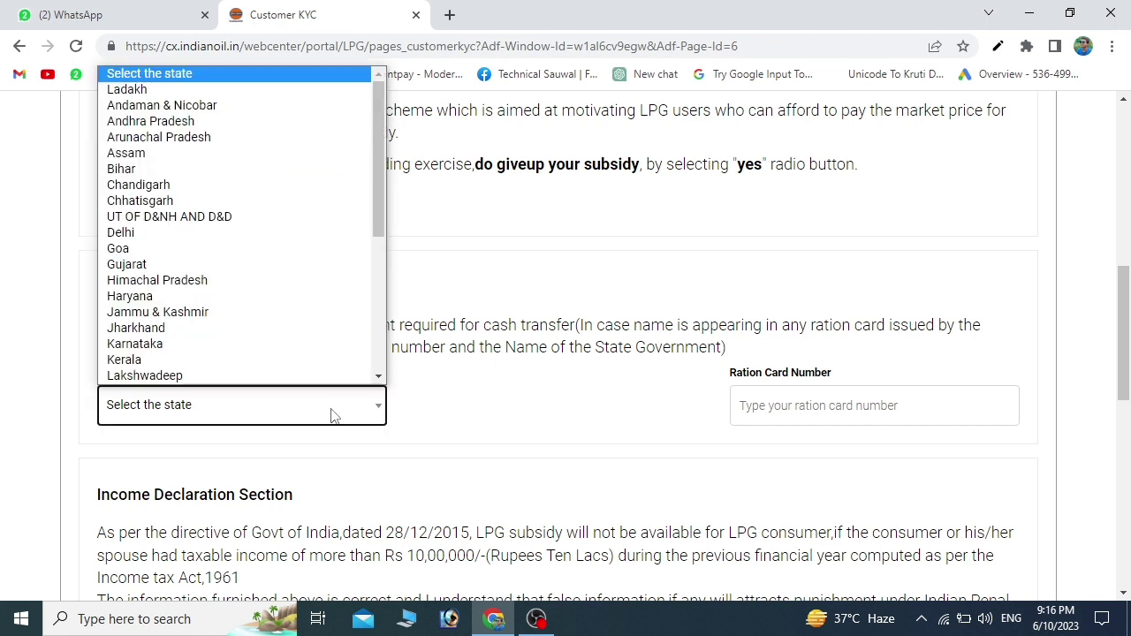
click(154, 169)
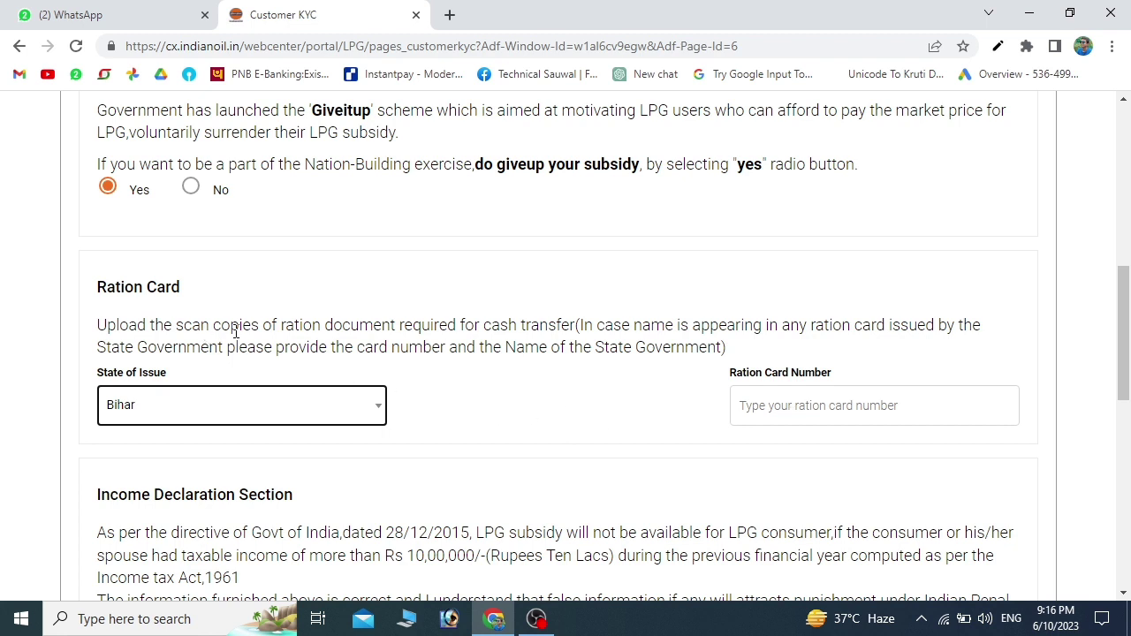
- Enter the consumer's PAN number and attach a photograph
scroll(305, 379, down, 2)
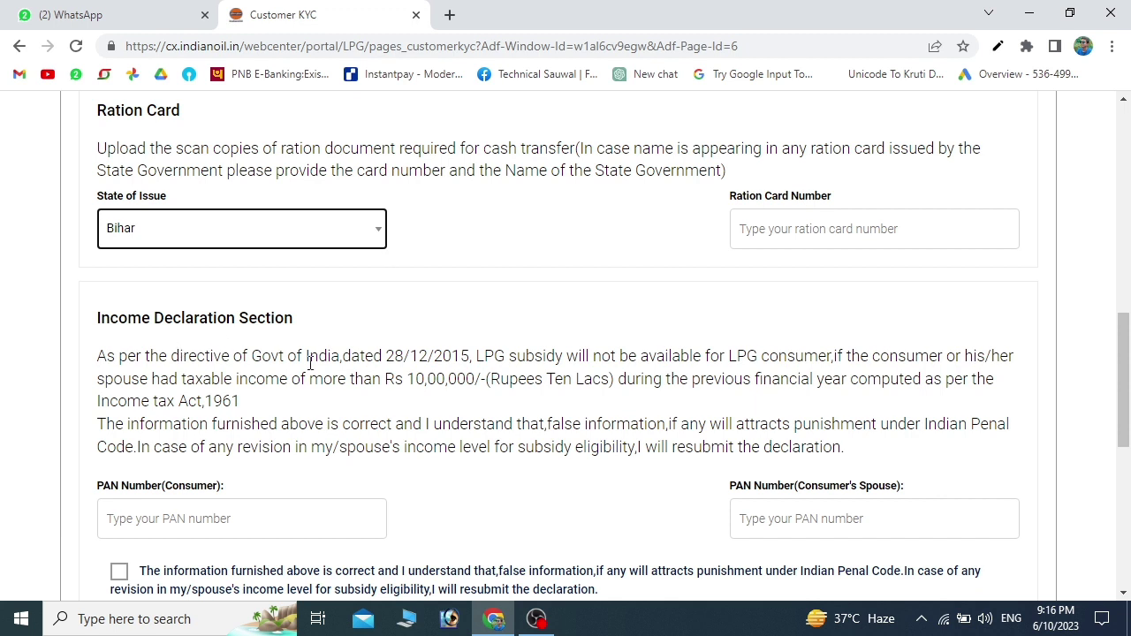
scroll(309, 362, down, 1)
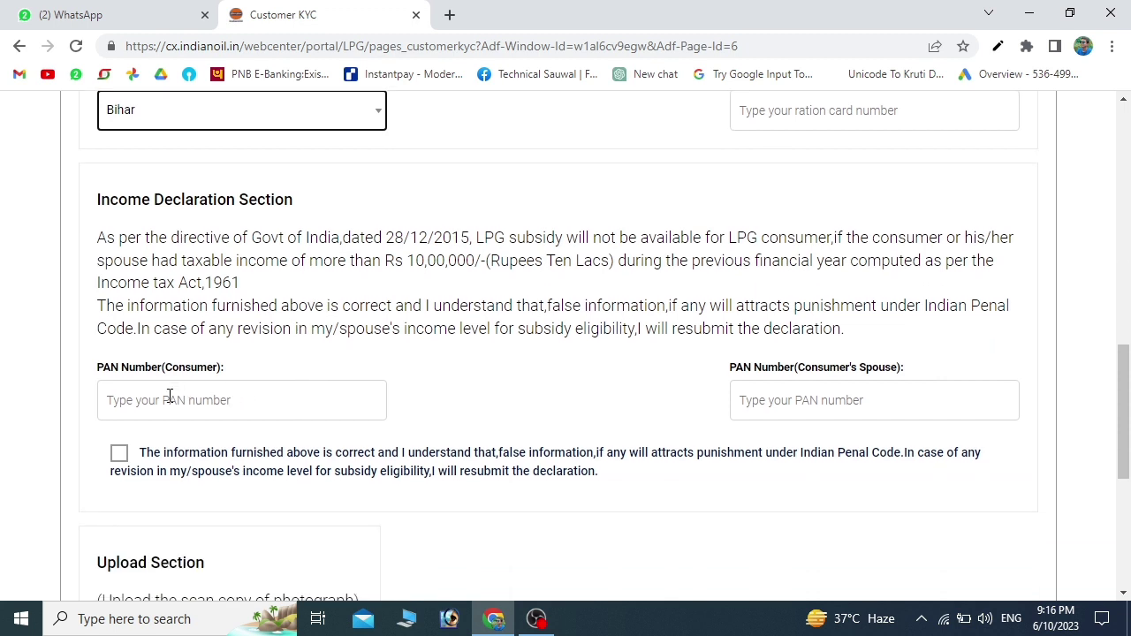
click(170, 399)
scroll(247, 492, down, 1)
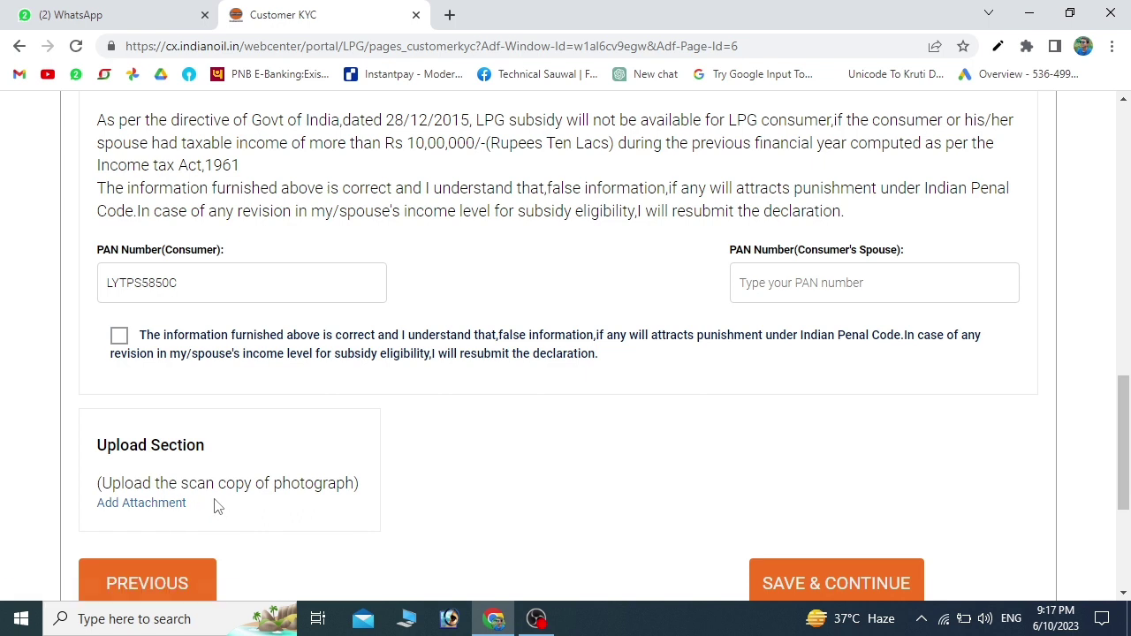
click(156, 504)
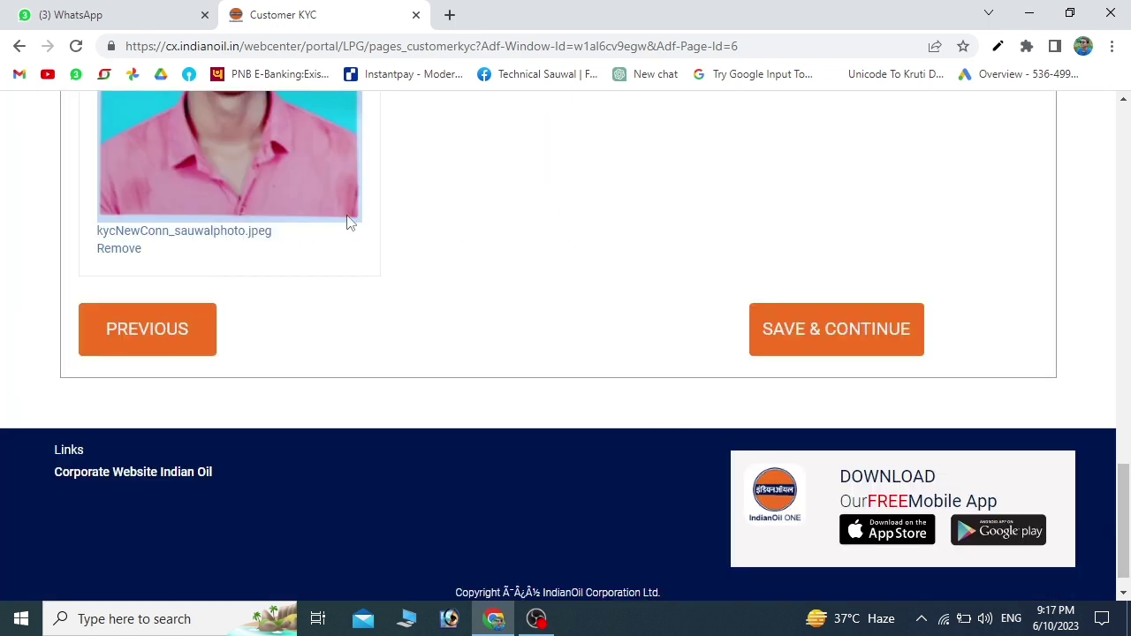
- Save the other details, tick 'I accept above declaration' and submit the KYC form
click(793, 334)
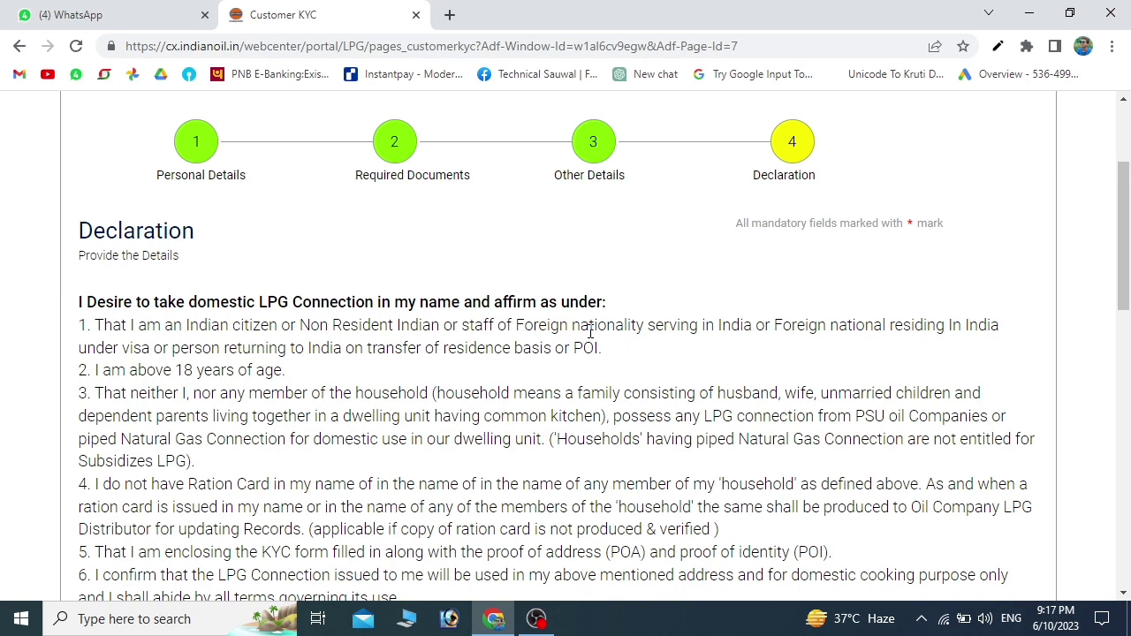
scroll(591, 332, down, 10)
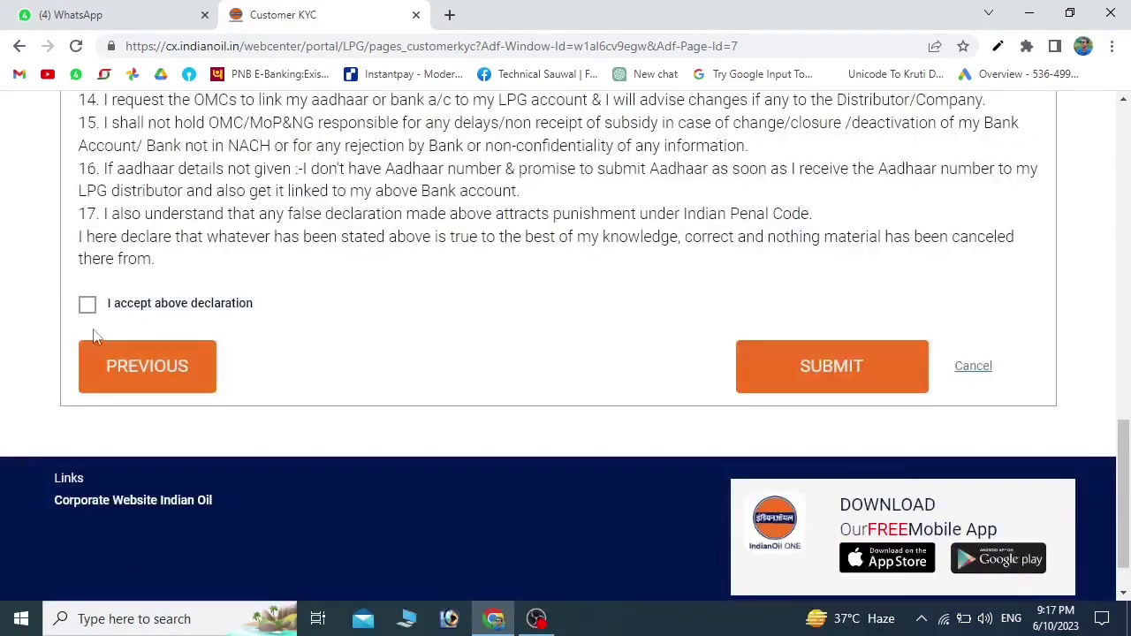
click(87, 305)
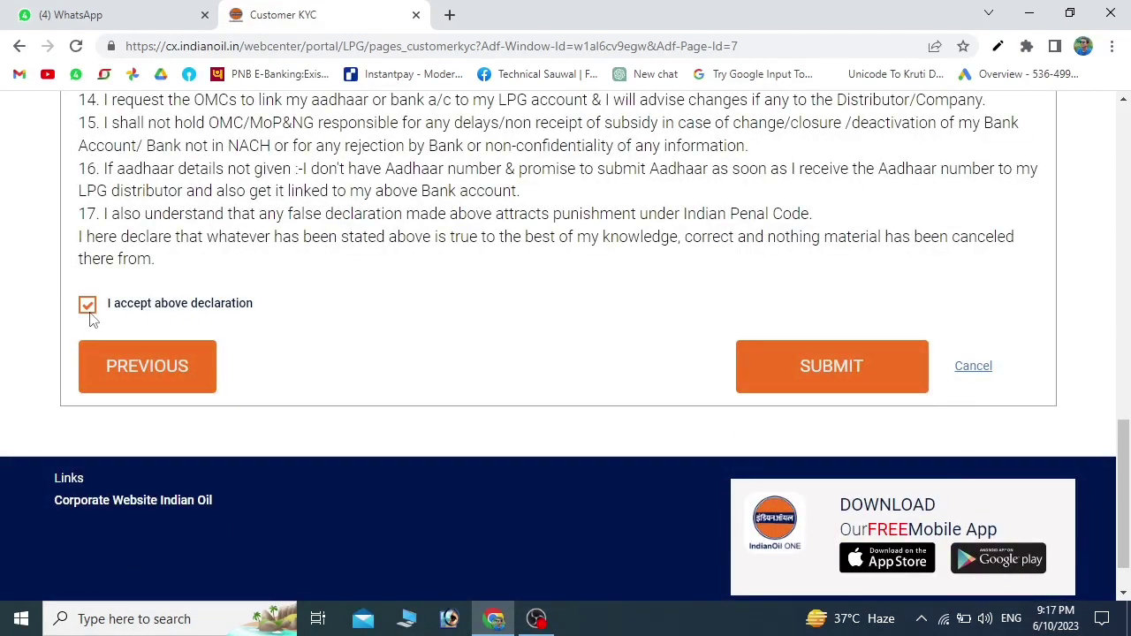
click(804, 369)
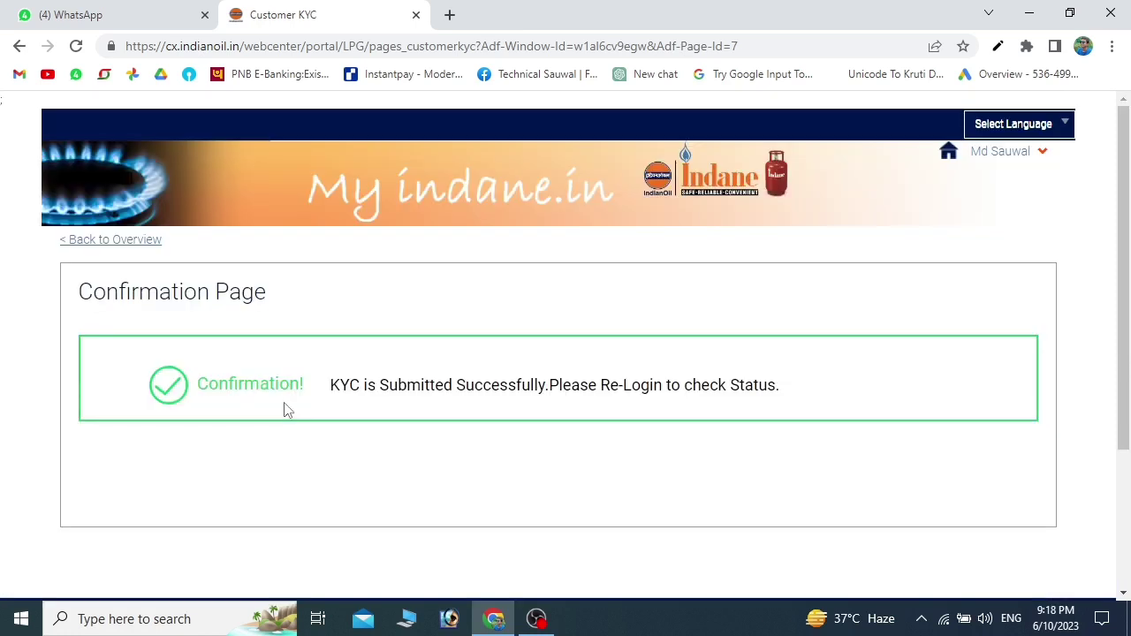